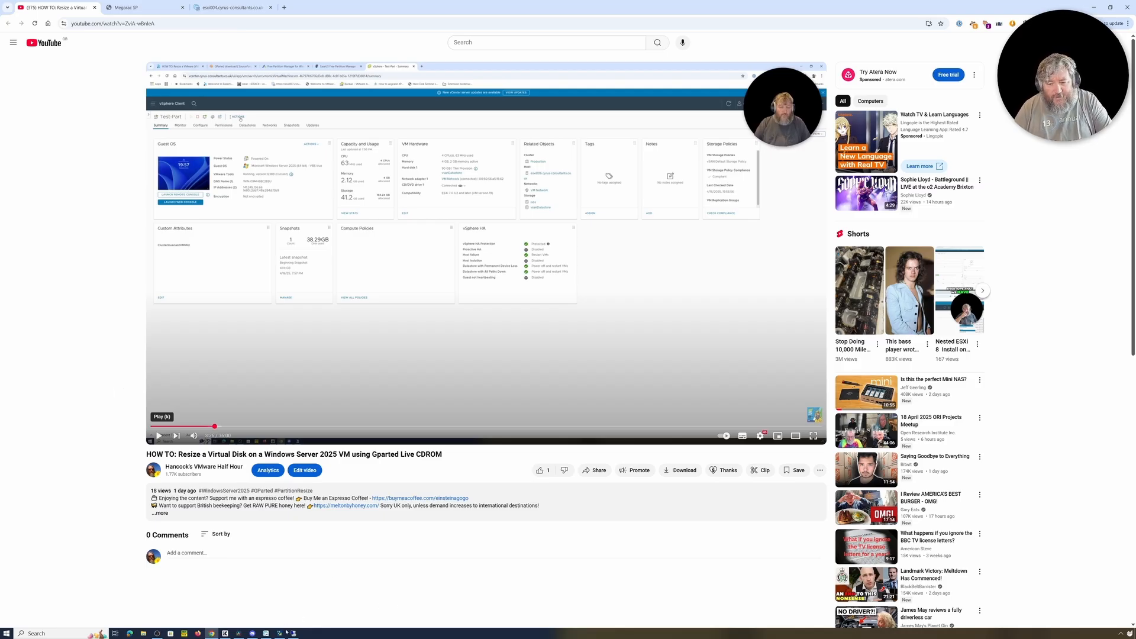
- Switch to vCenter Converter Standalone, and bring up the Windows Server 2025 VM page in the ESXi Host Client
click(265, 633)
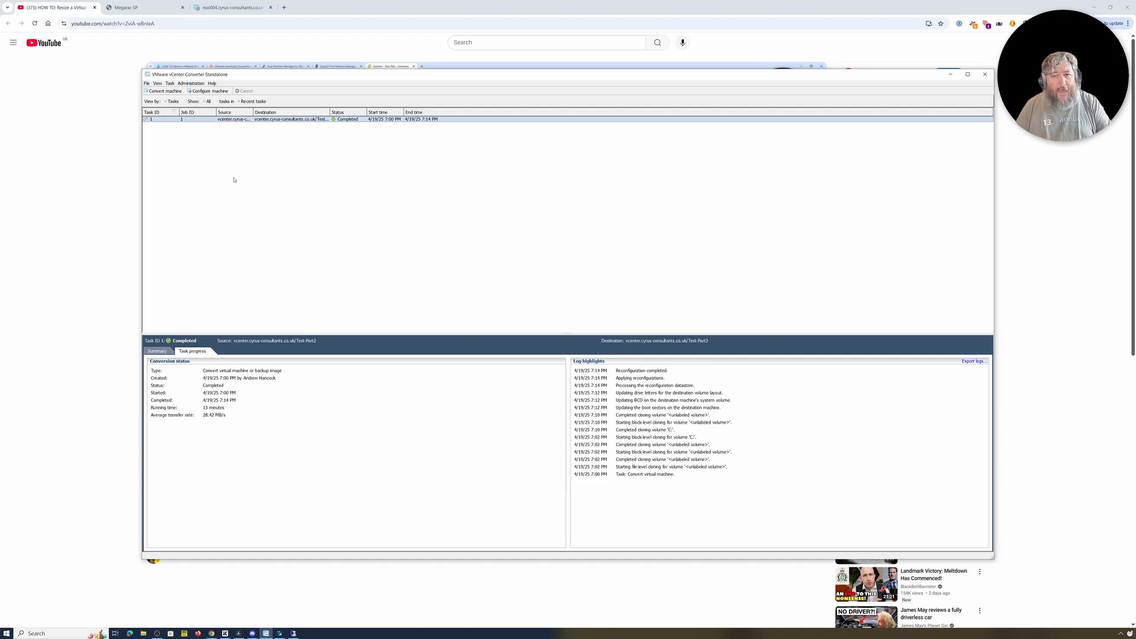
click(235, 8)
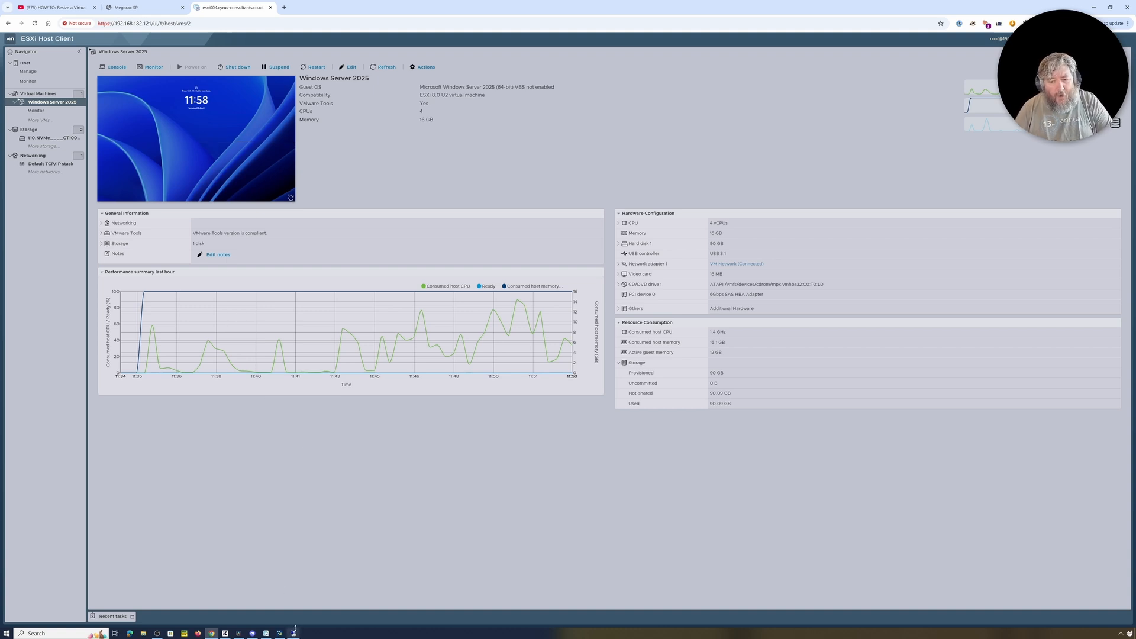
- Switch to the Remote Desktop session and examine the recovery and C: partitions of Disk 0 in Disk Management
mouse_move(294, 634)
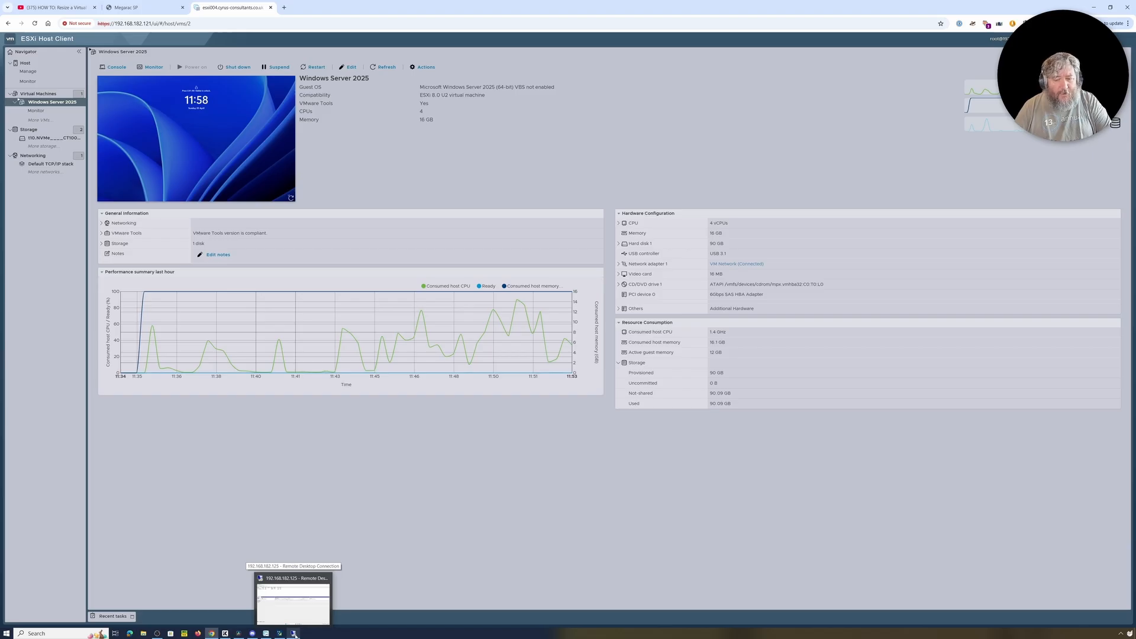
click(295, 633)
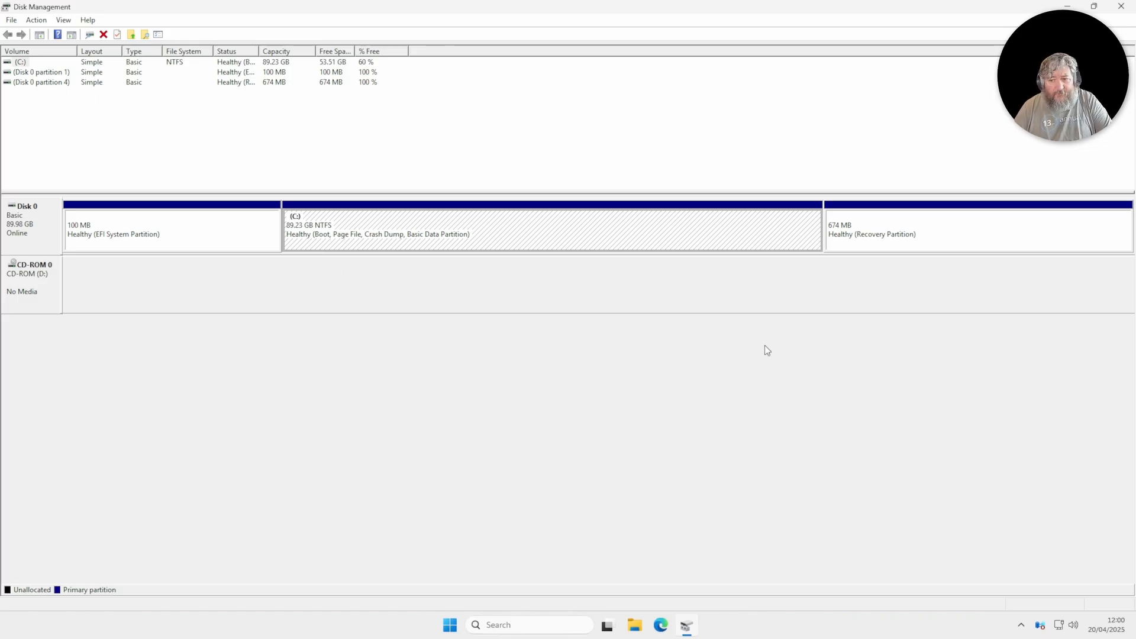
click(879, 236)
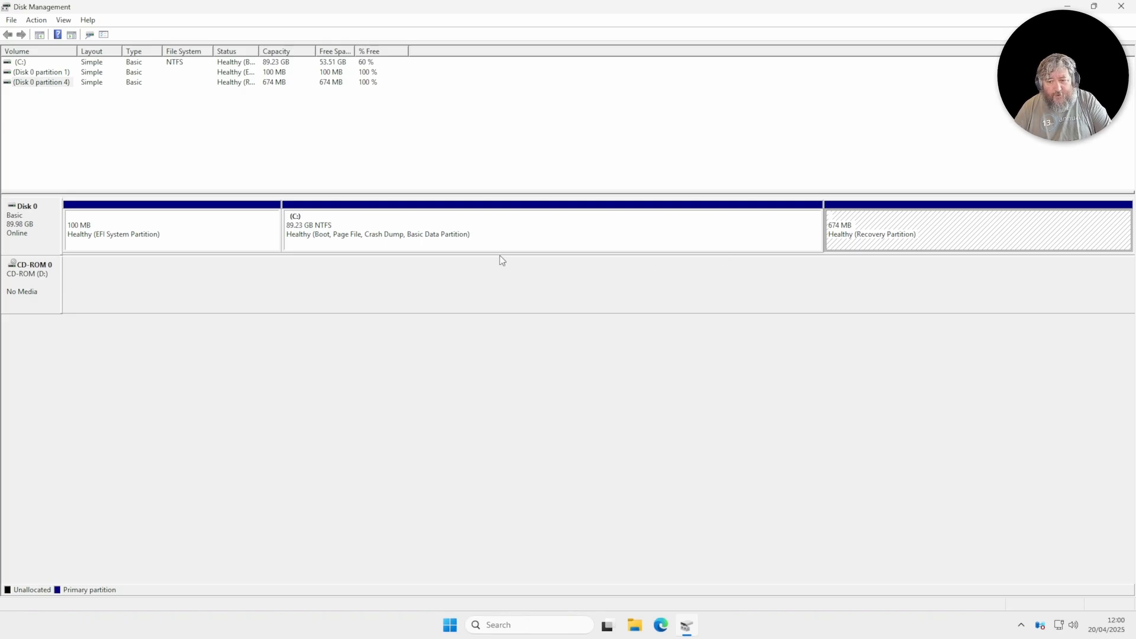
click(485, 246)
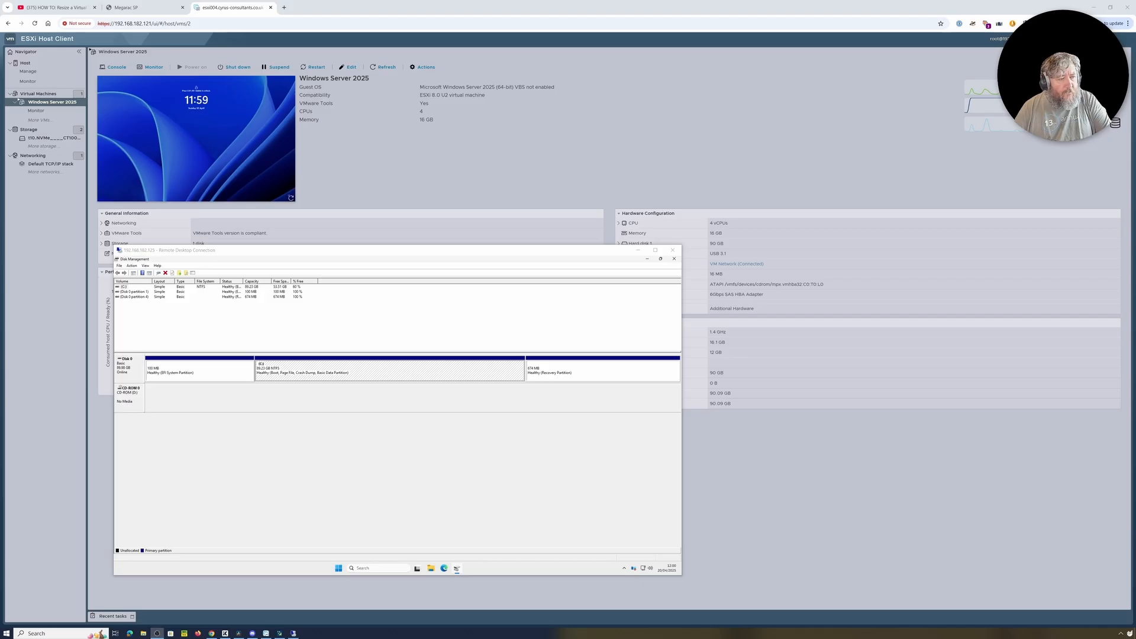
click(638, 250)
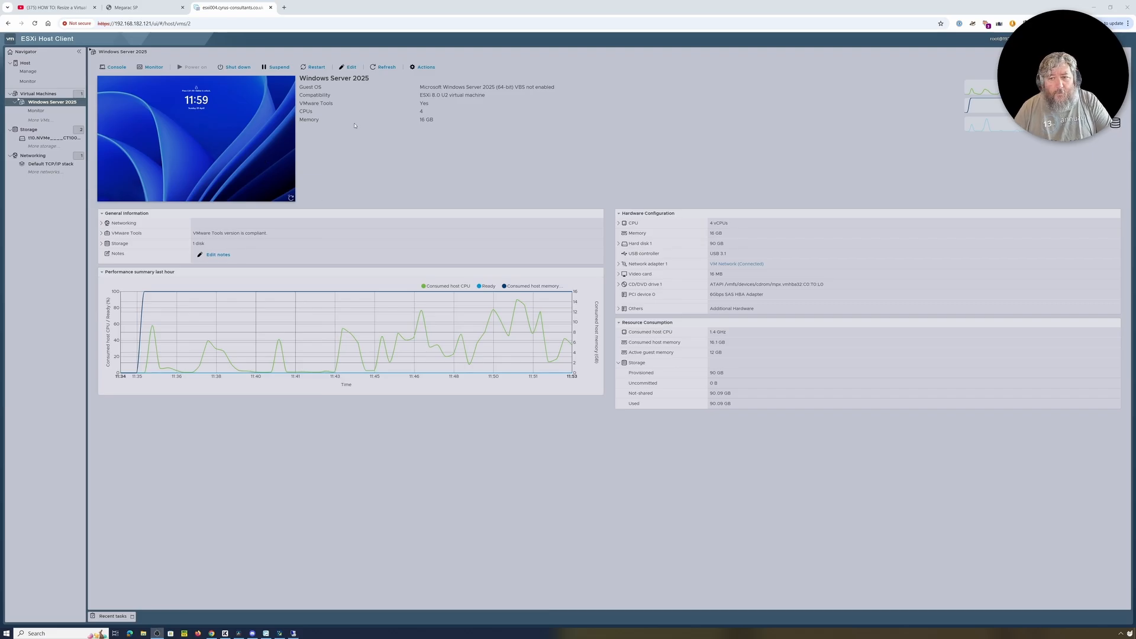
- Check the Windows Server 2025 VM for existing snapshots in the ESXi Host Client's snapshot manager
click(432, 69)
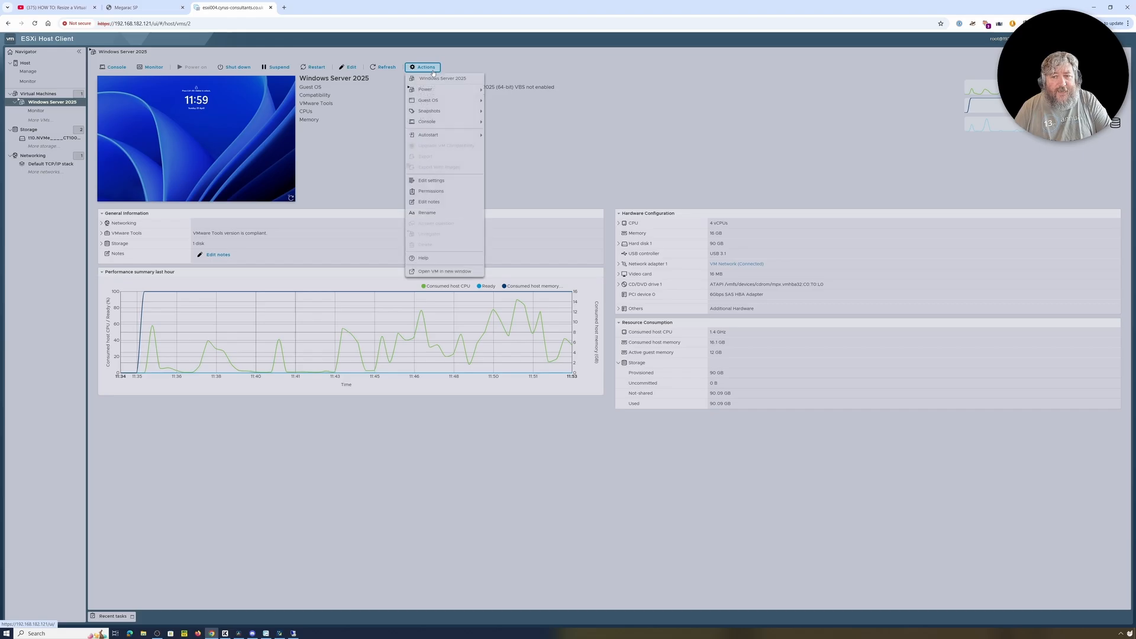
mouse_move(441, 115)
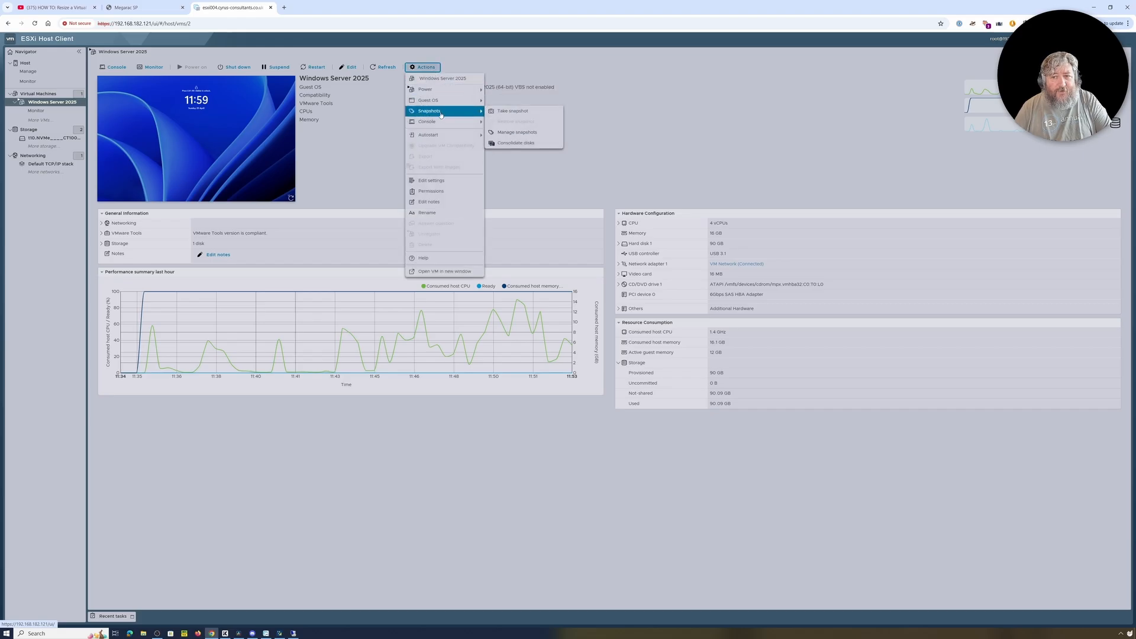
click(520, 133)
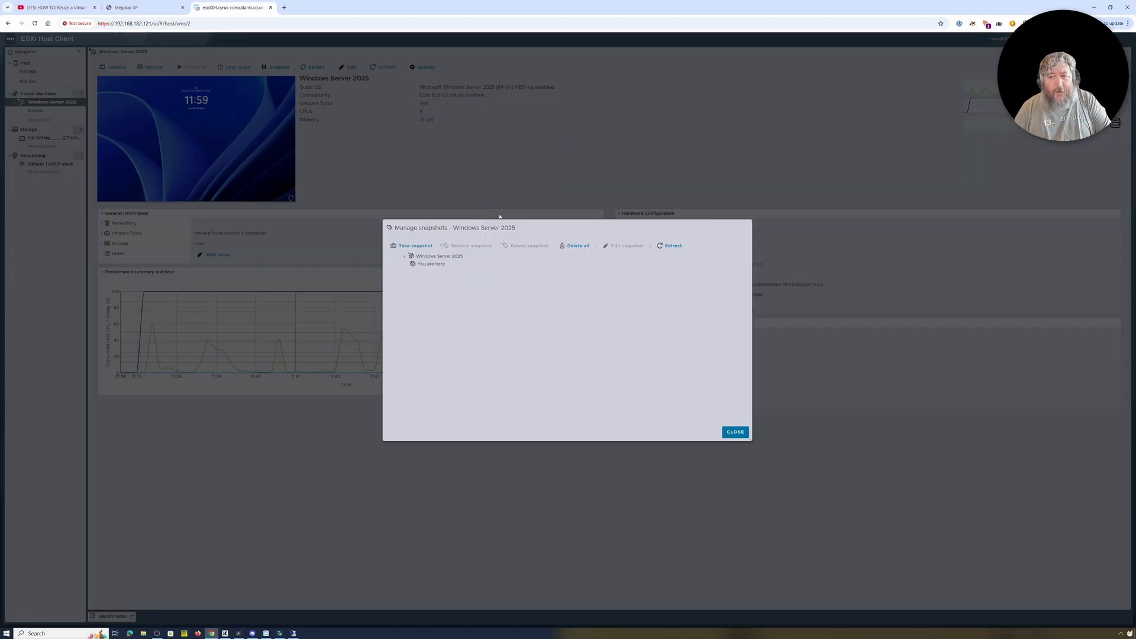
drag(503, 225, 315, 219)
click(295, 258)
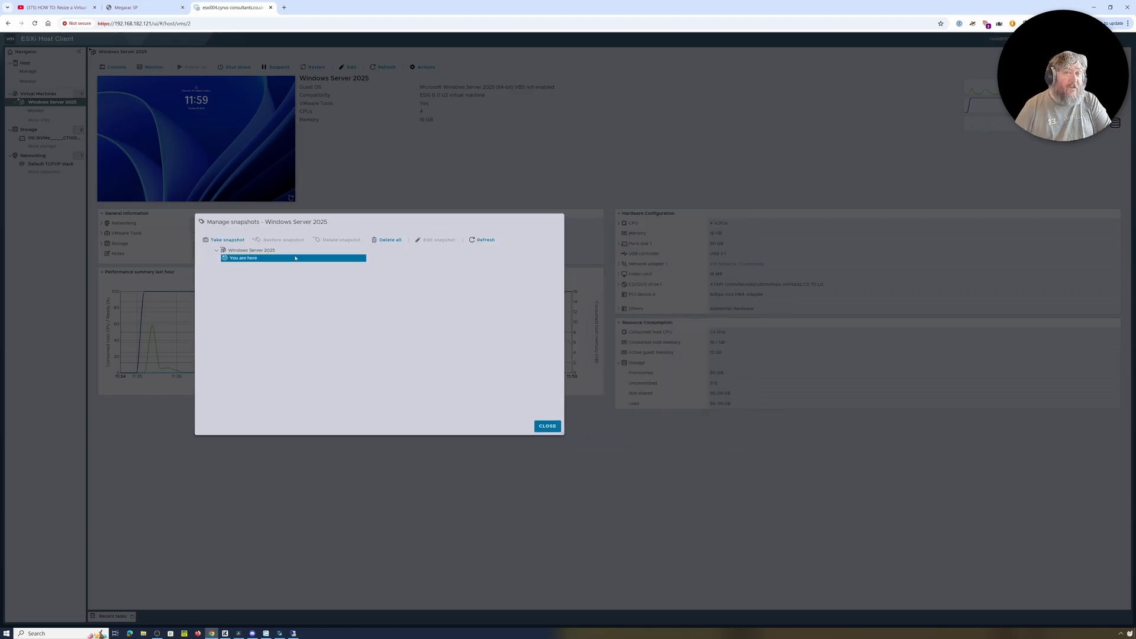
click(264, 252)
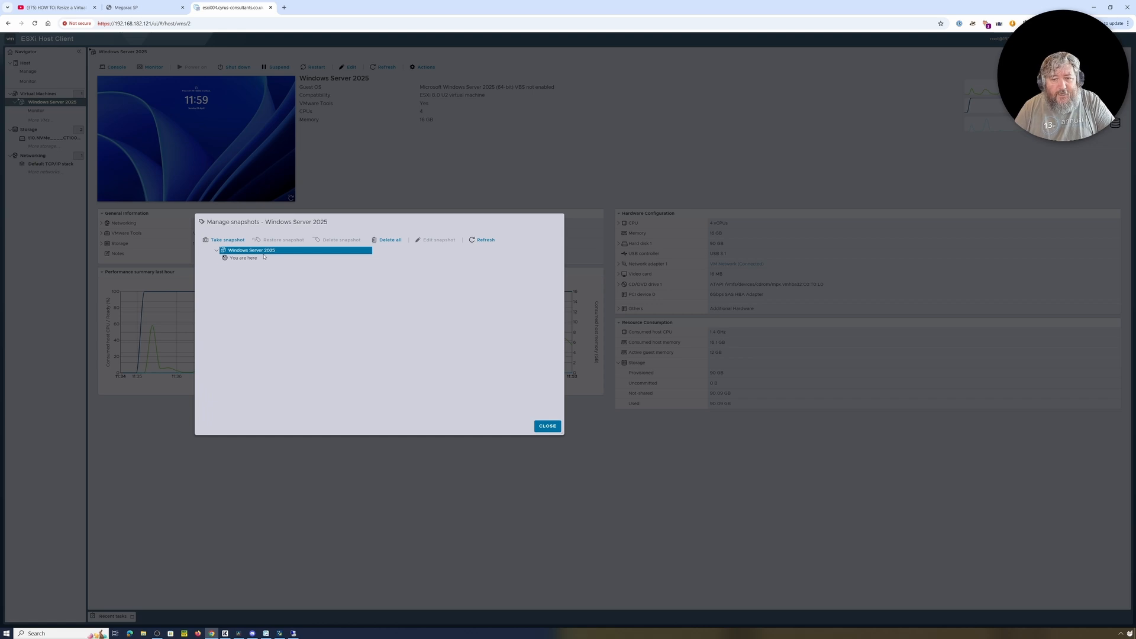
click(261, 258)
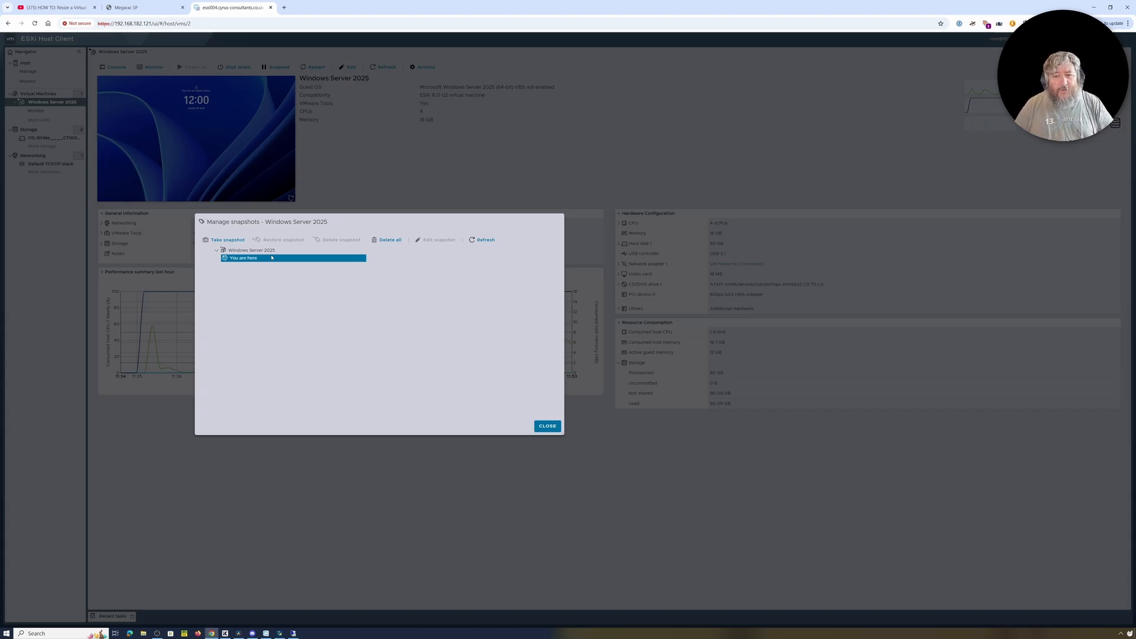
click(548, 427)
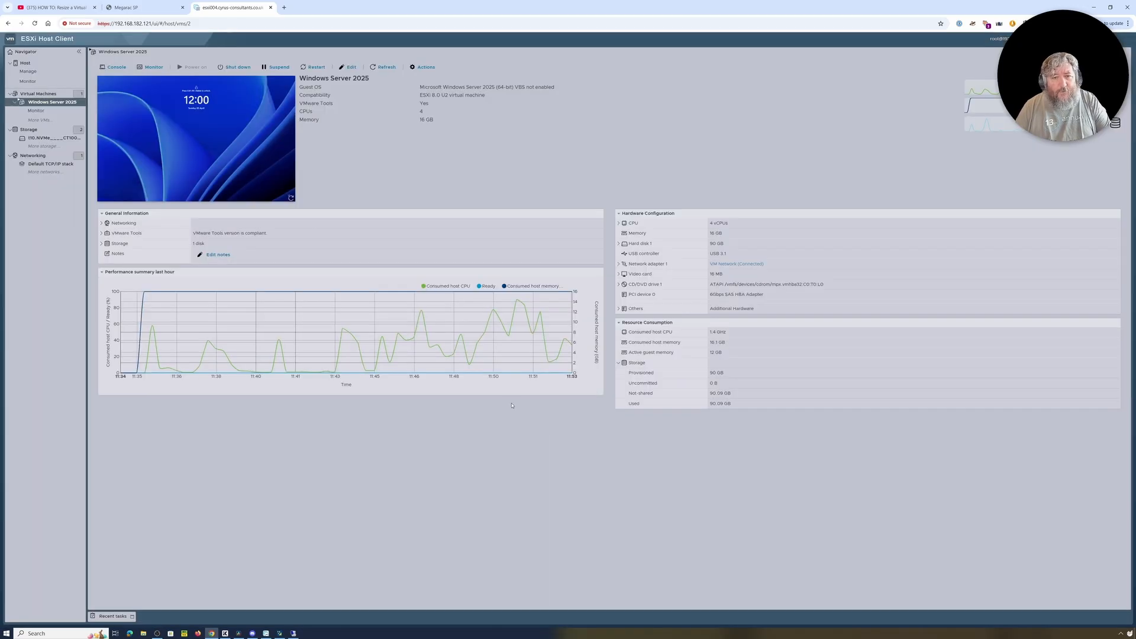
- Shut down the guest operating system of the Windows Server 2025 VM
right_click(55, 106)
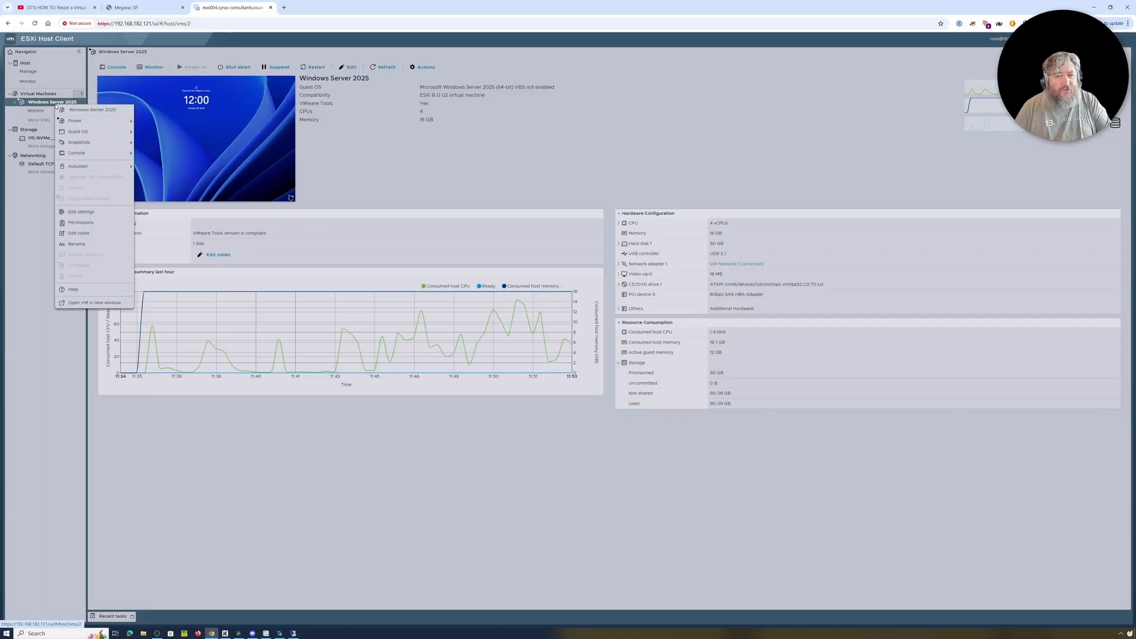
mouse_move(117, 123)
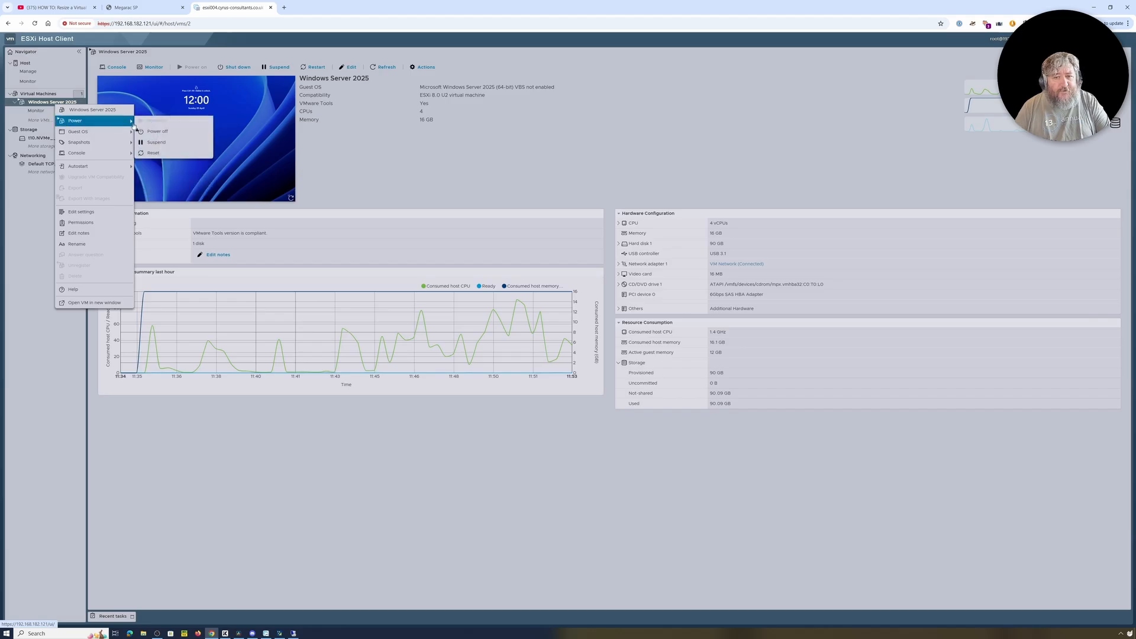
click(152, 133)
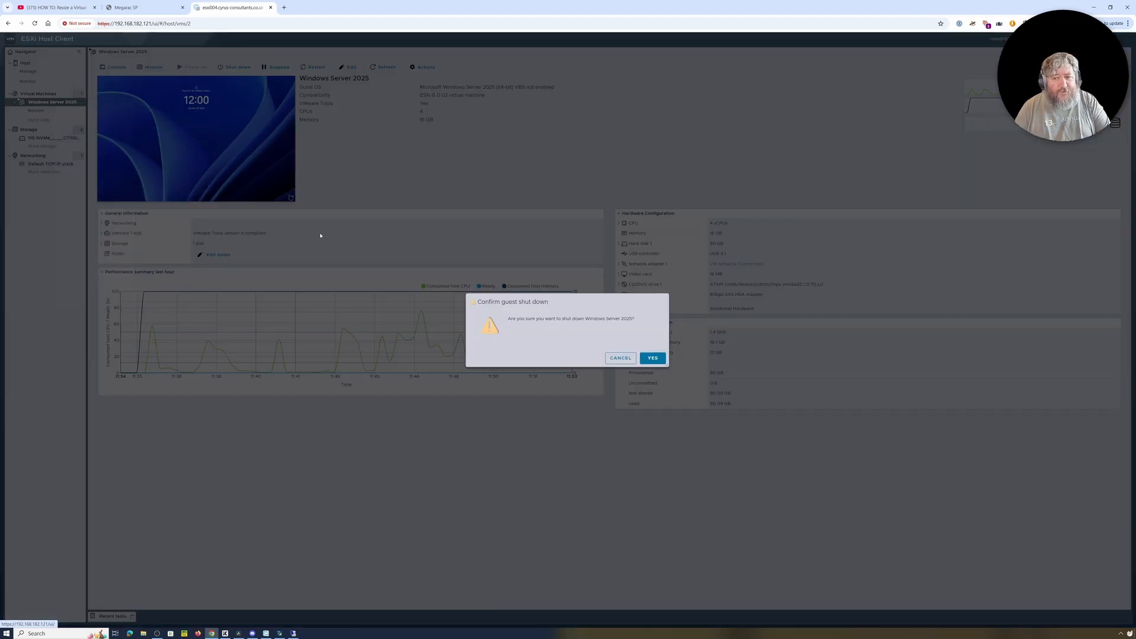
click(661, 363)
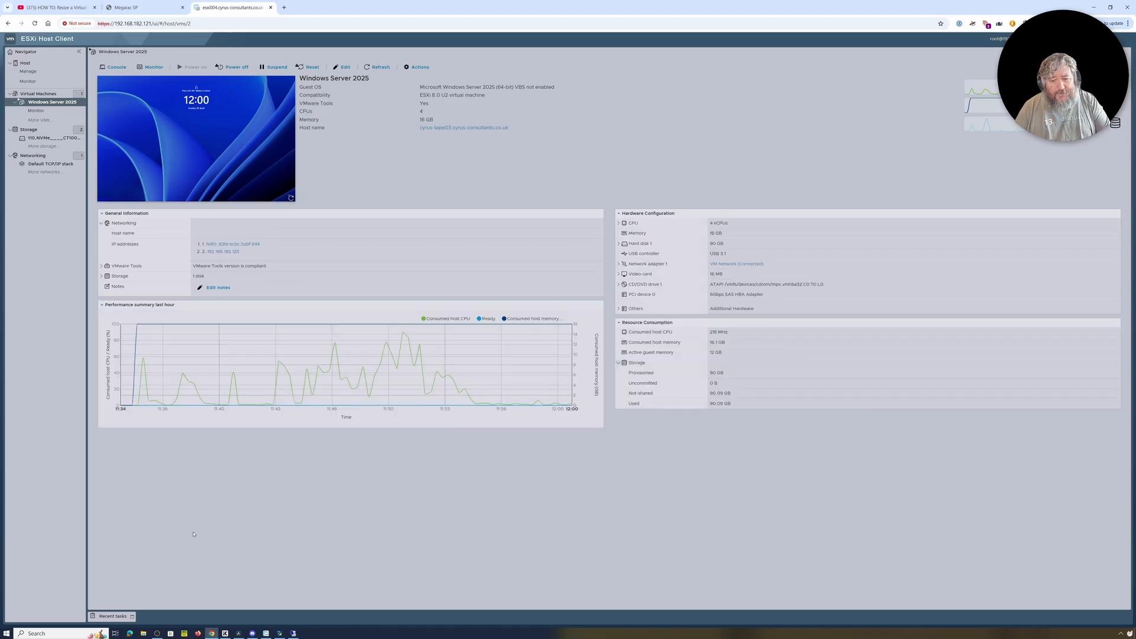
- In vCenter Converter Standalone, start a conversion with the powered-off Windows Server 2025 VM on 192.168.182.121 as source, connecting as root
click(266, 634)
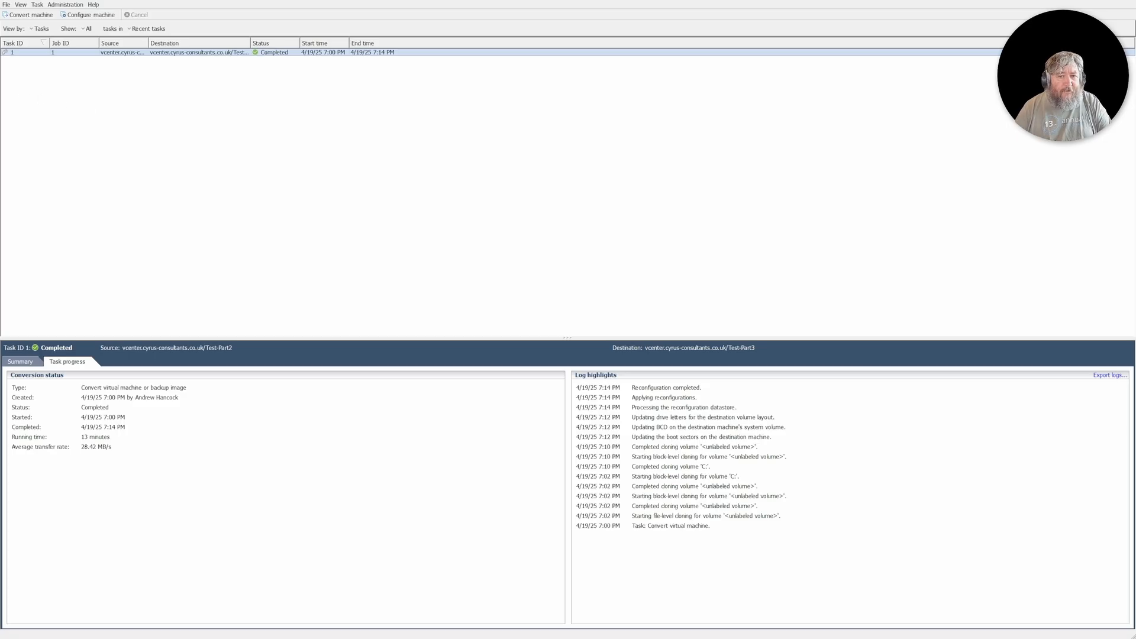
click(31, 16)
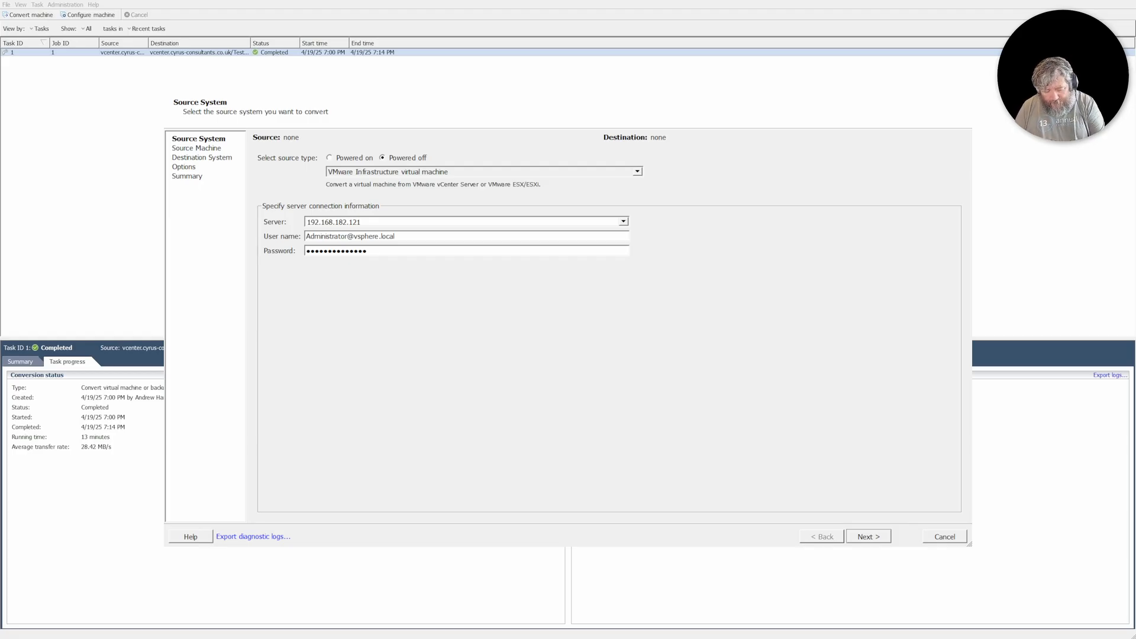
drag(408, 242, 303, 238)
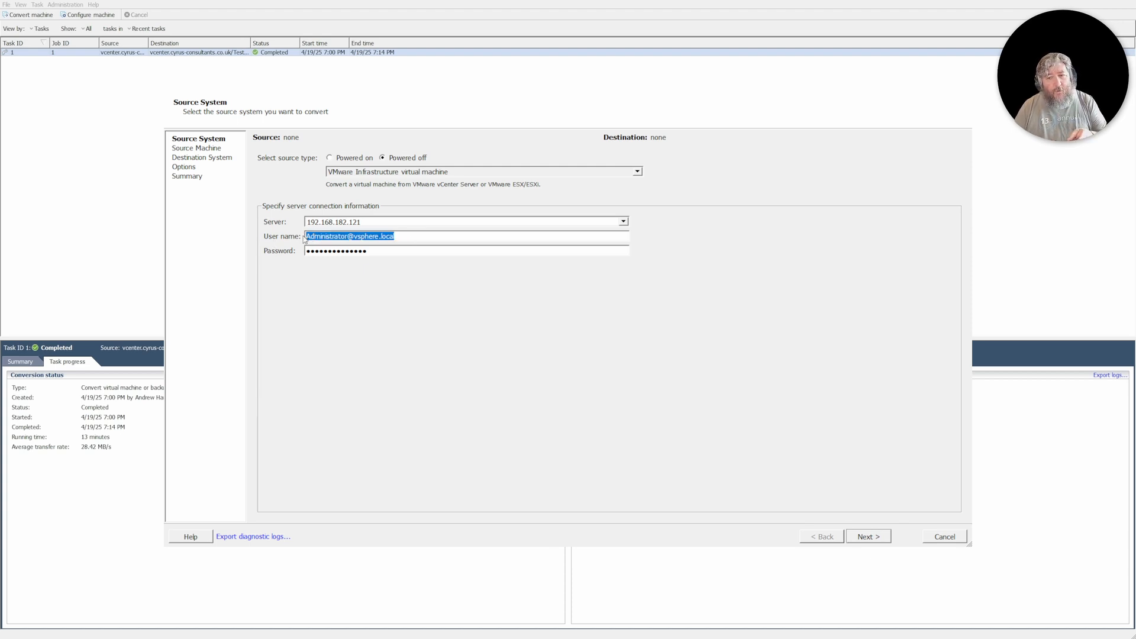
text(root)
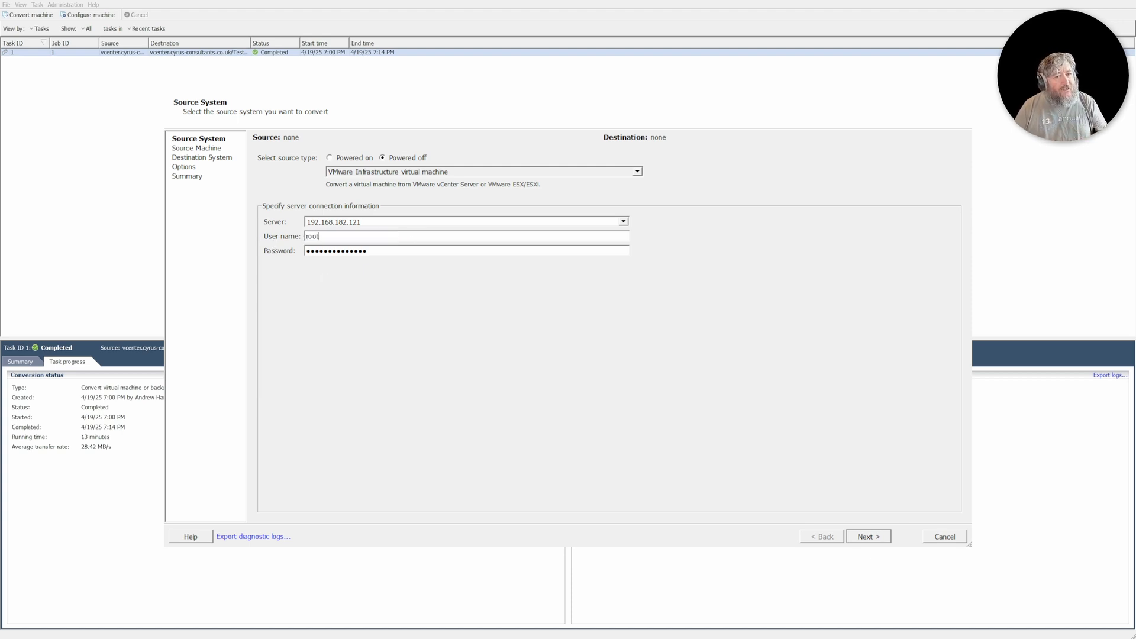
click(868, 536)
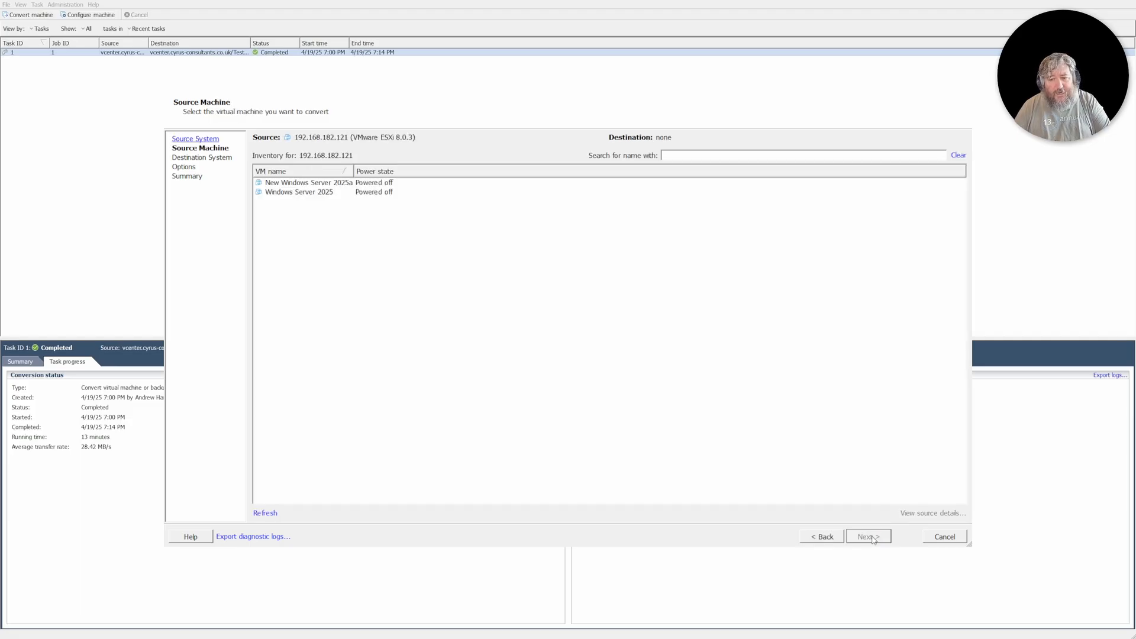
click(317, 195)
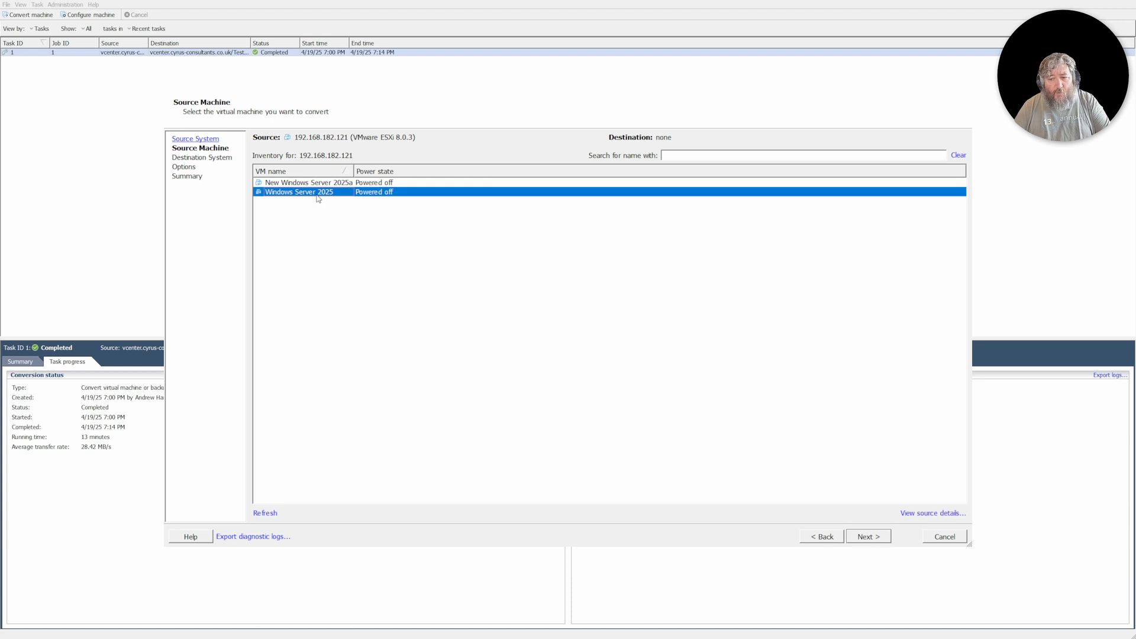
click(871, 538)
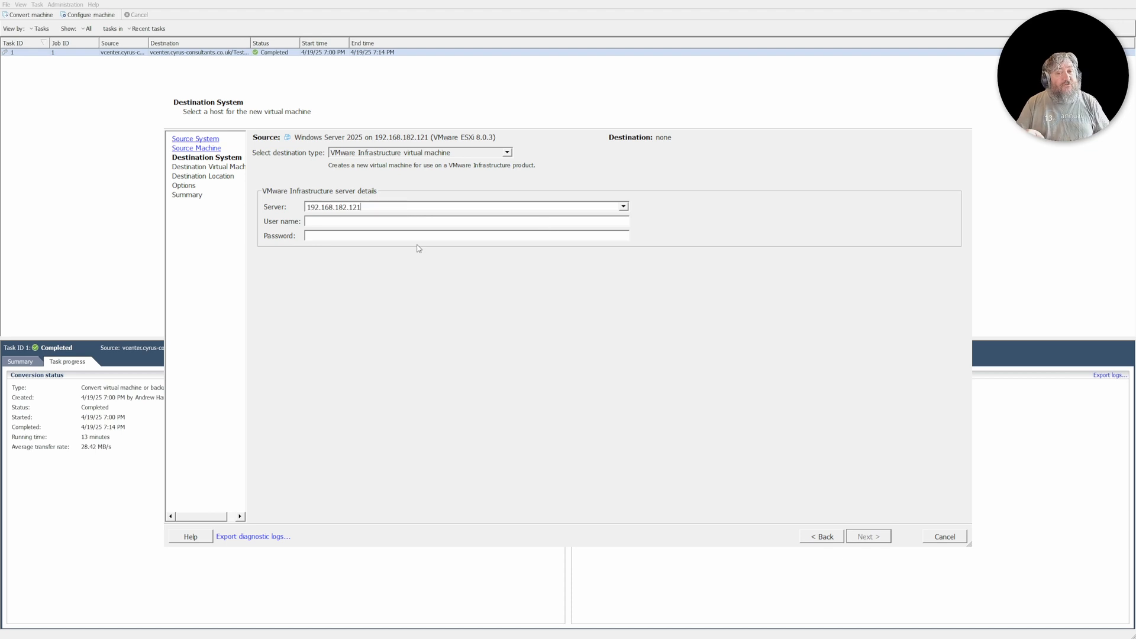
- Connect to destination server 192.168.182.121 with user name root and the account password
click(407, 223)
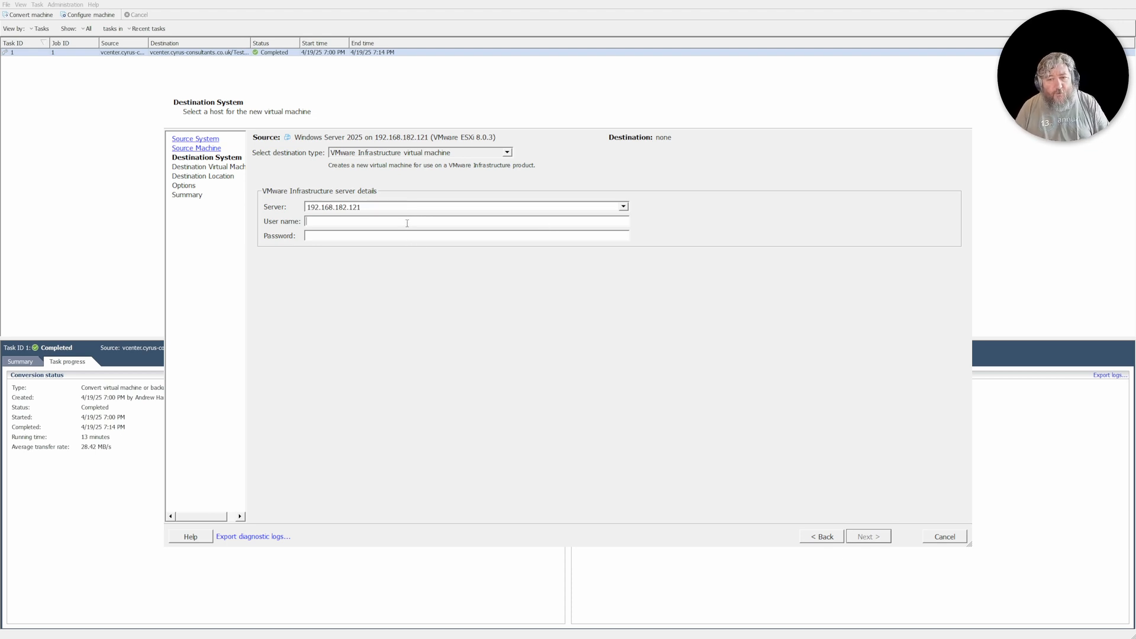
text(root)
key(Tab)
text(*************)
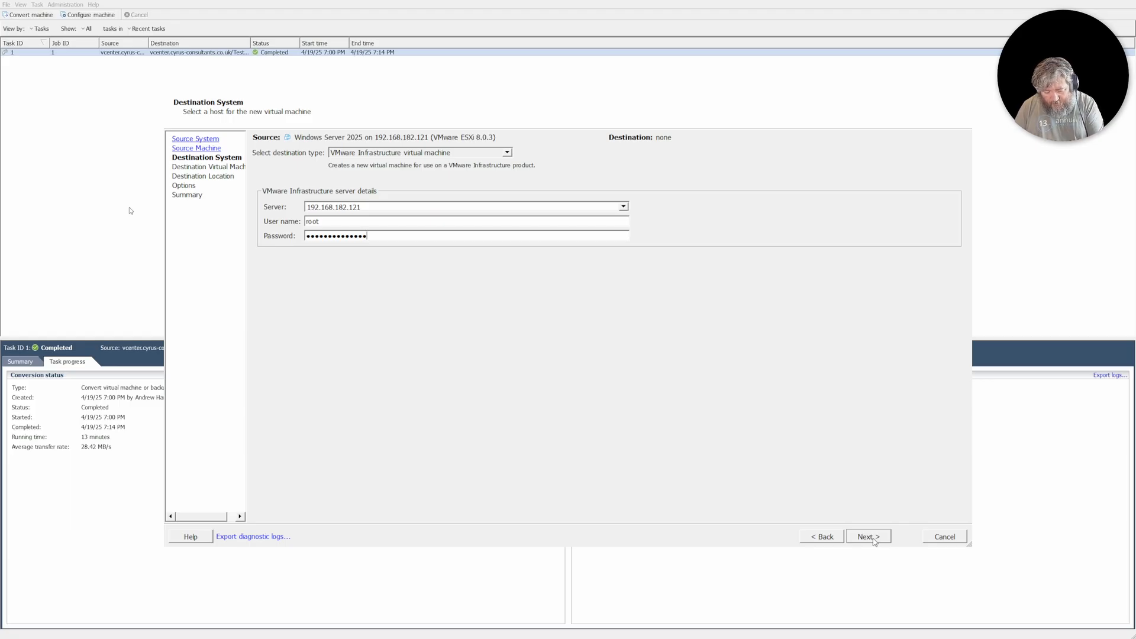
click(869, 537)
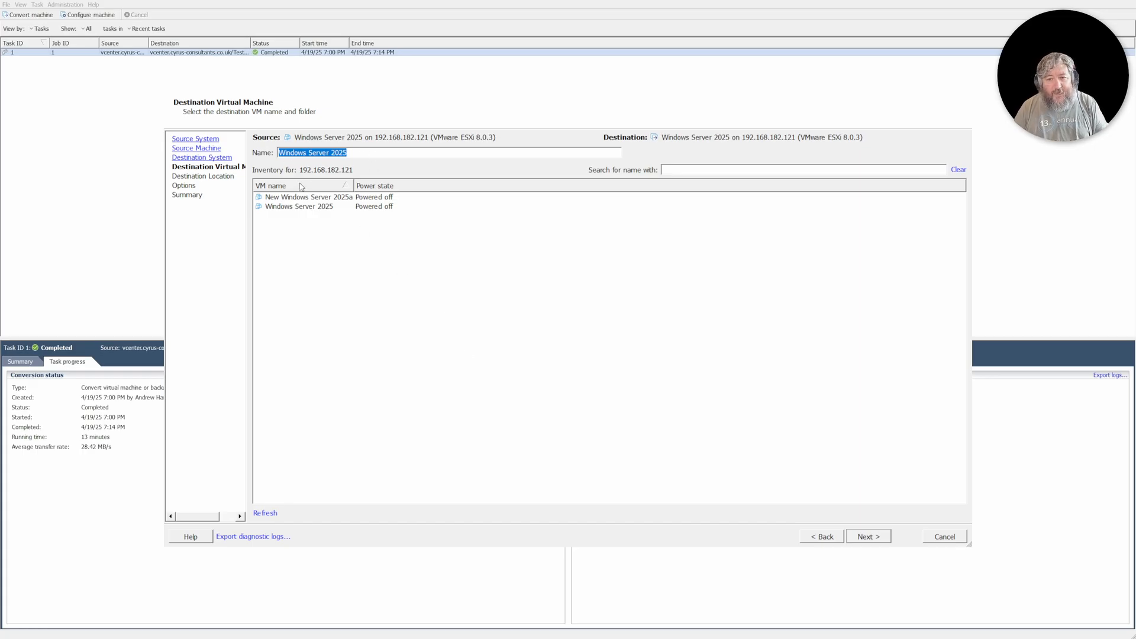
- Name the destination virtual machine New Windows Server 2025 and proceed to the destination location
key(ctrl+Left)
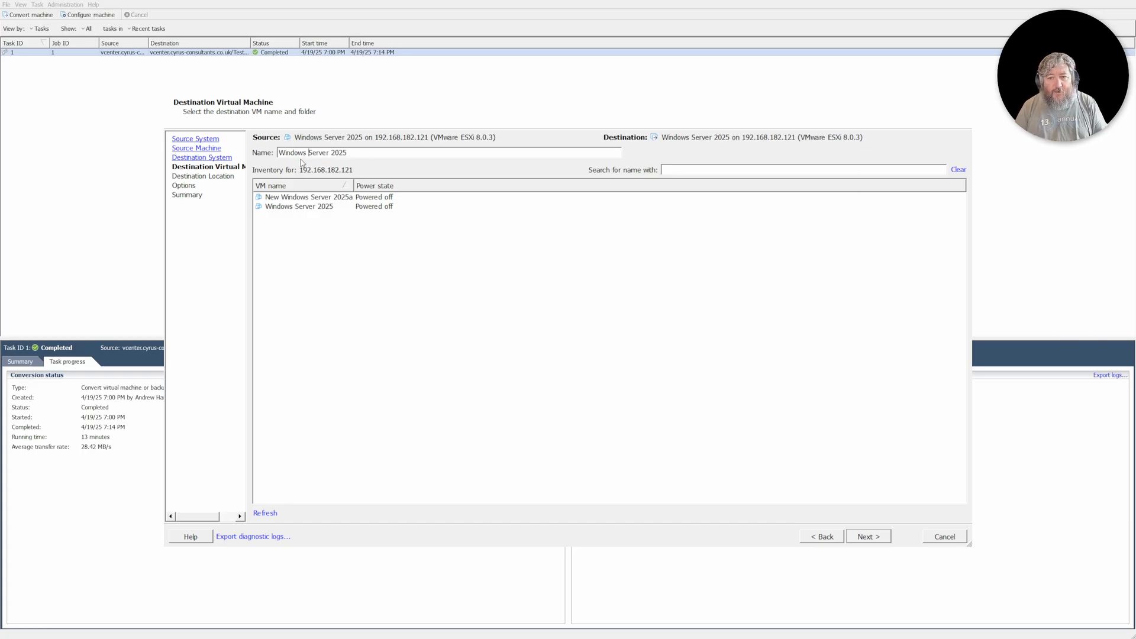
text(New)
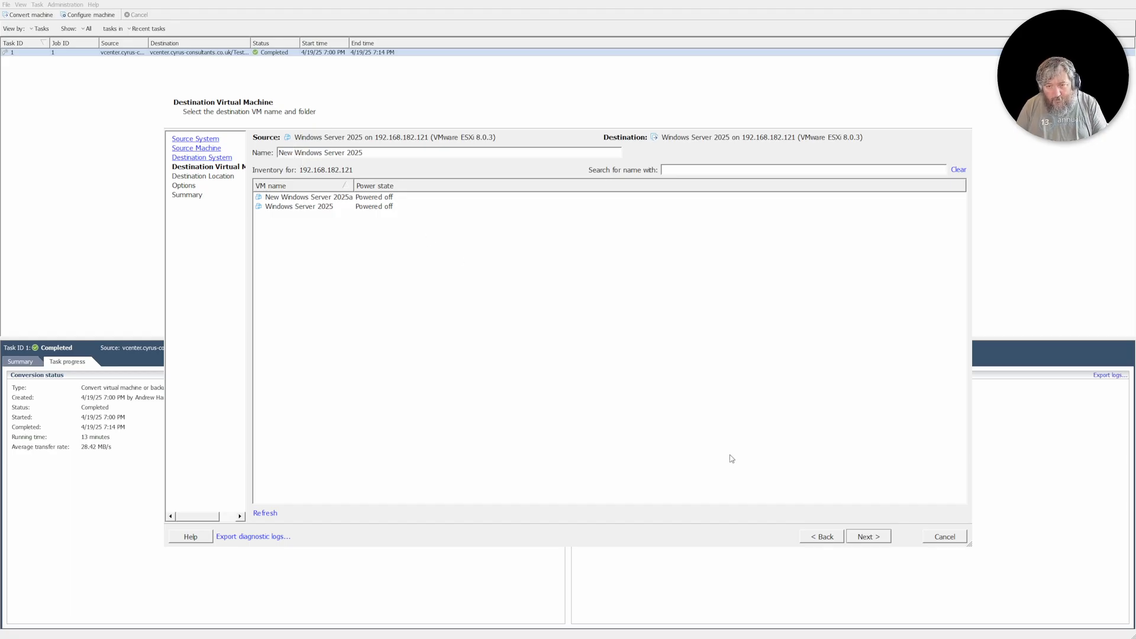
click(879, 539)
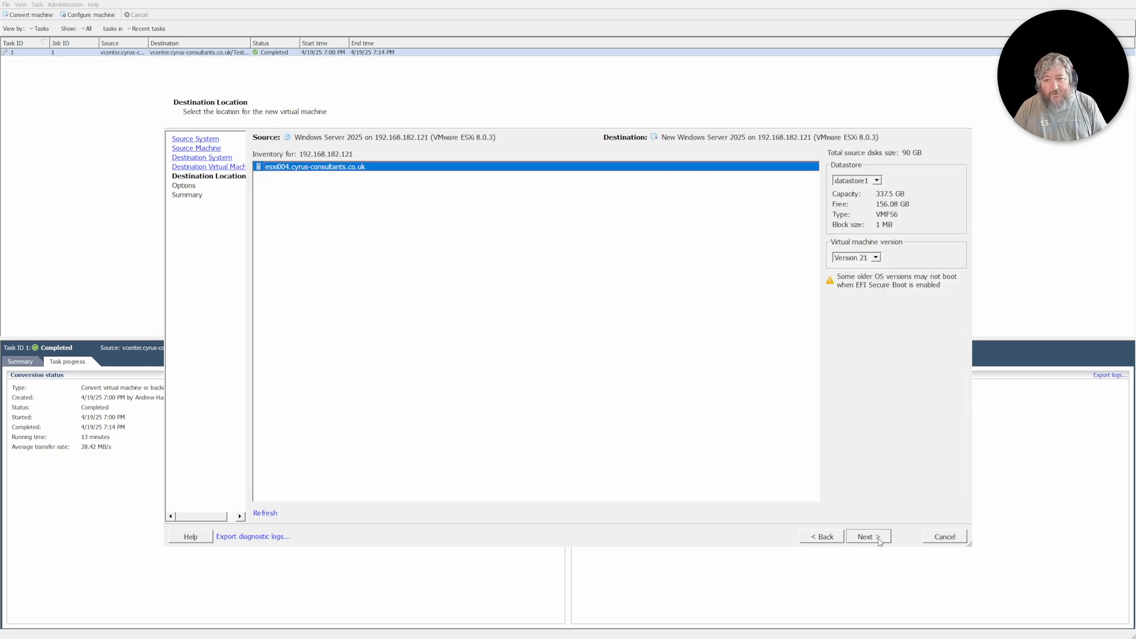
- Select nfs_isos as the destination datastore for the new virtual machine
click(876, 181)
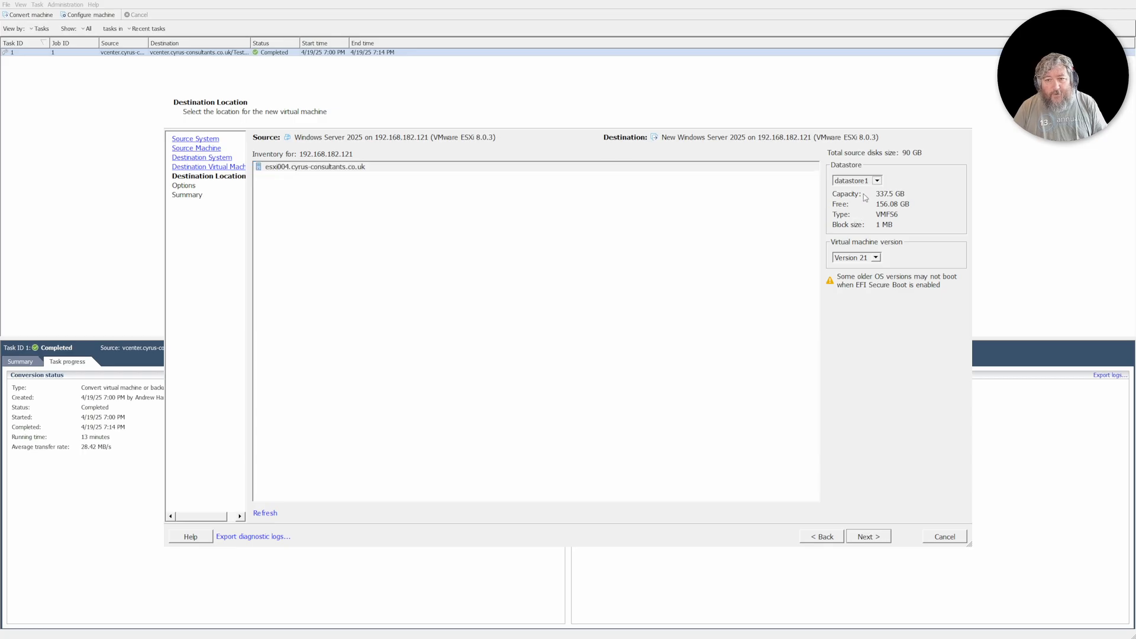
click(861, 199)
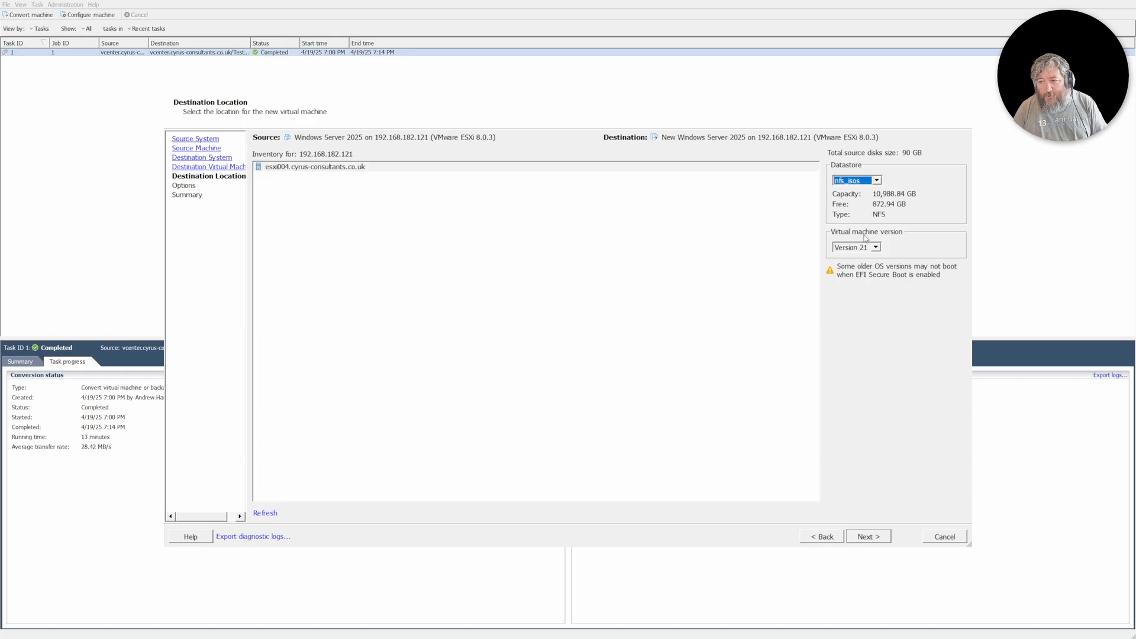
- Try virtual machine versions 20 and 19 for the destination, and return to Version 21
click(877, 250)
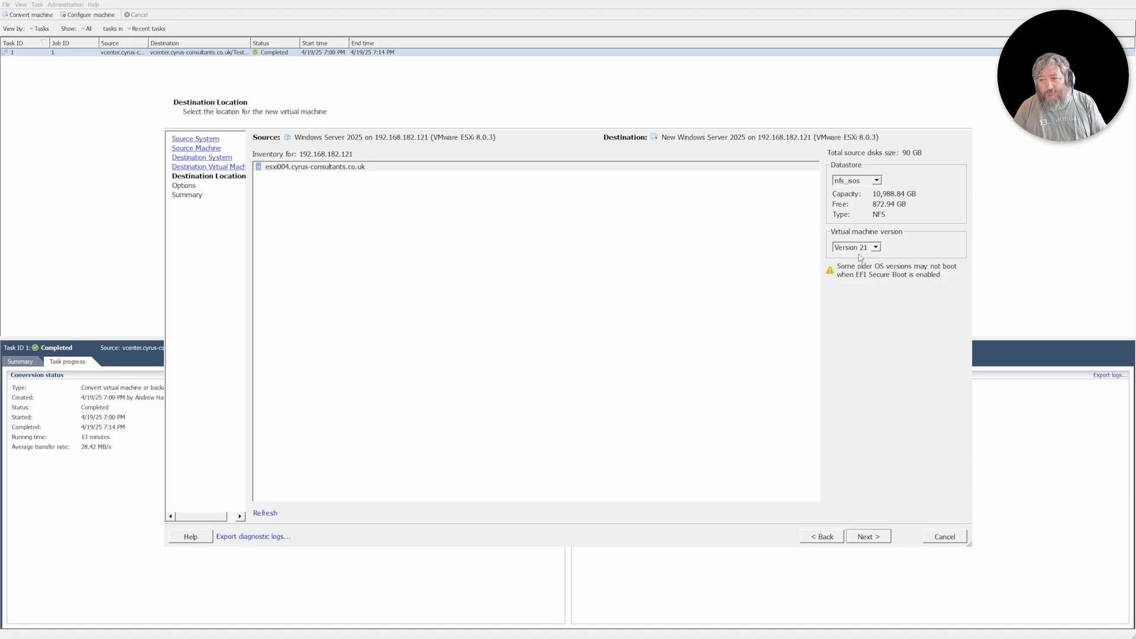
click(862, 251)
click(879, 247)
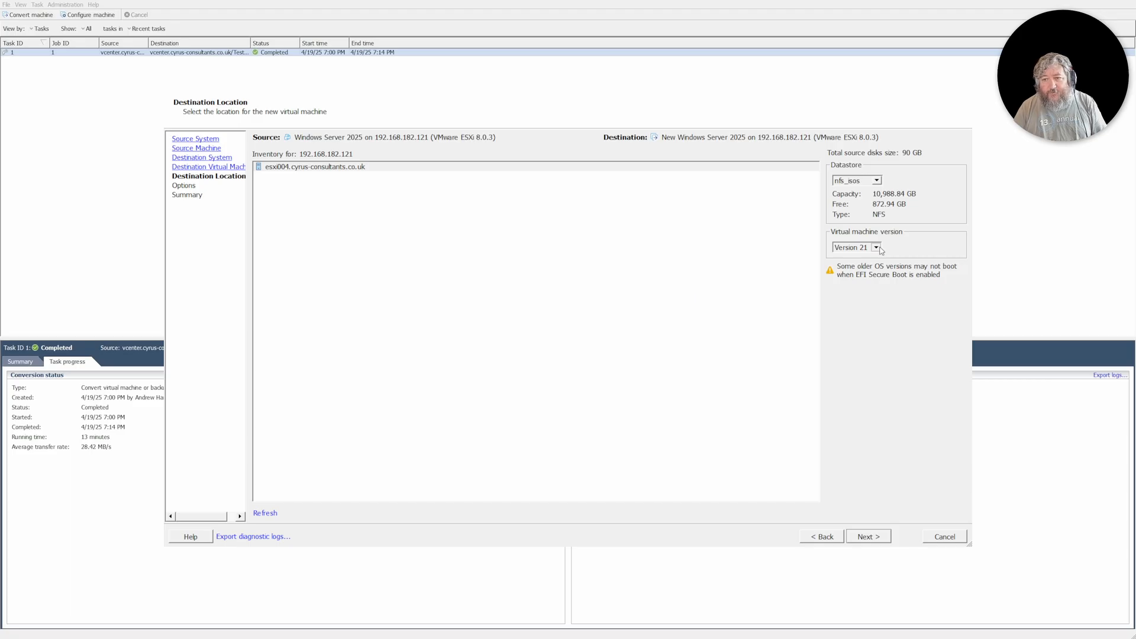
click(879, 249)
click(880, 249)
click(880, 248)
click(880, 248)
click(879, 249)
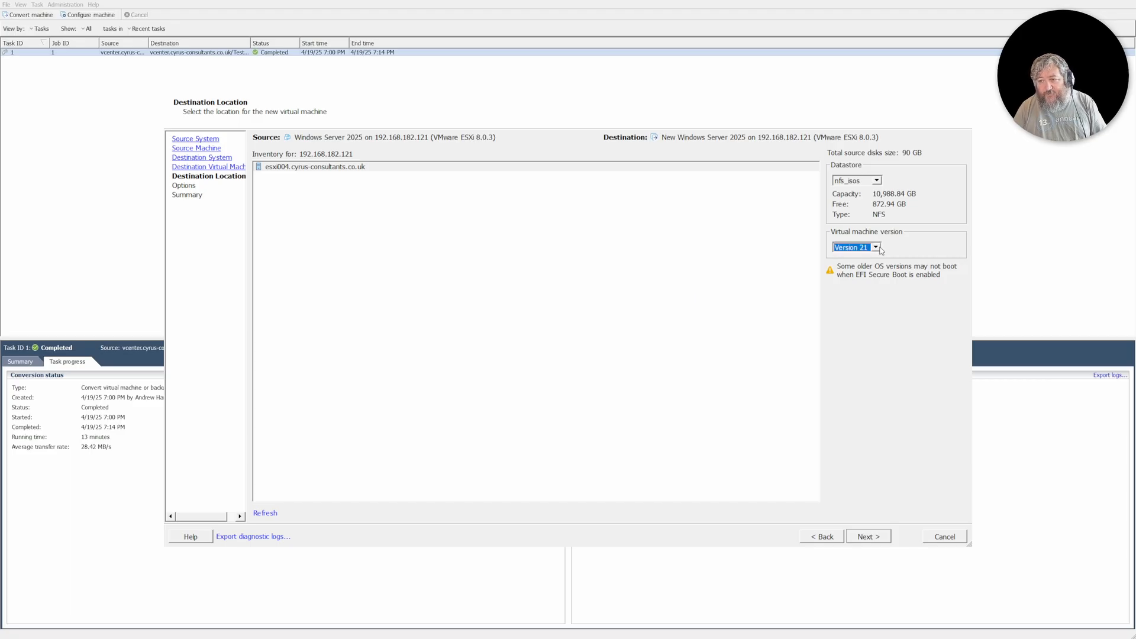
click(875, 247)
click(864, 267)
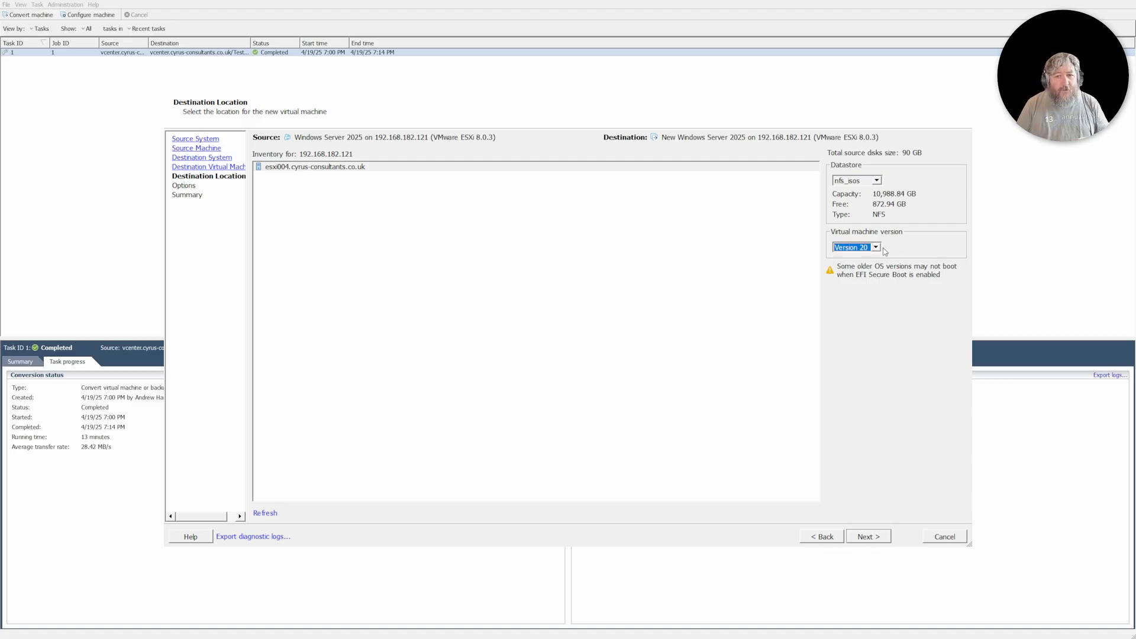
click(876, 248)
click(868, 261)
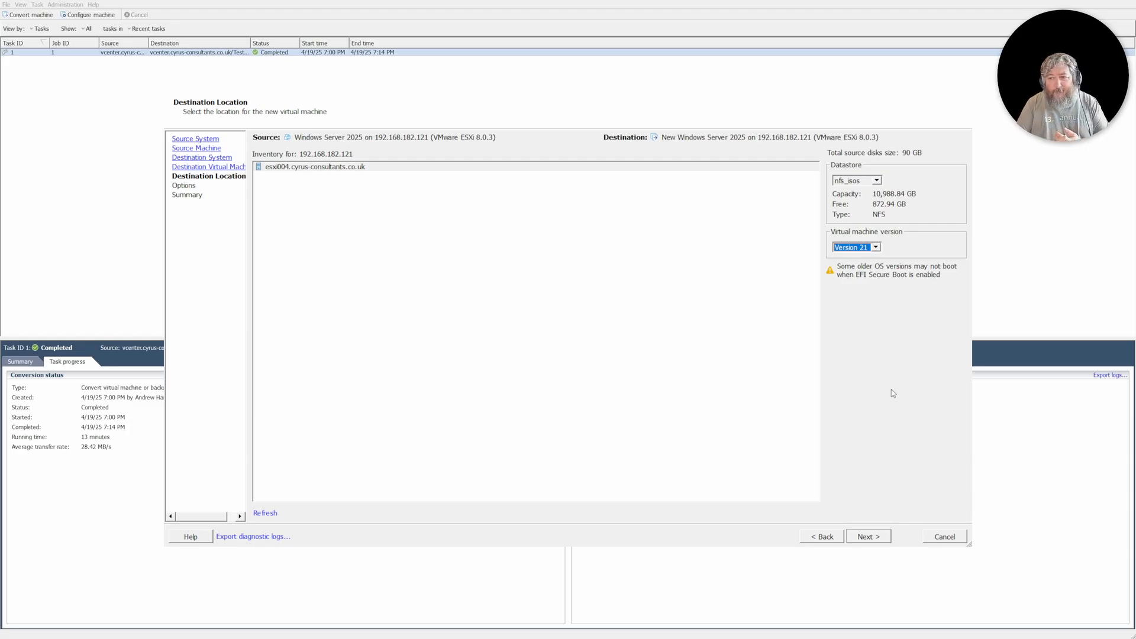
click(874, 248)
click(869, 263)
click(875, 247)
click(858, 275)
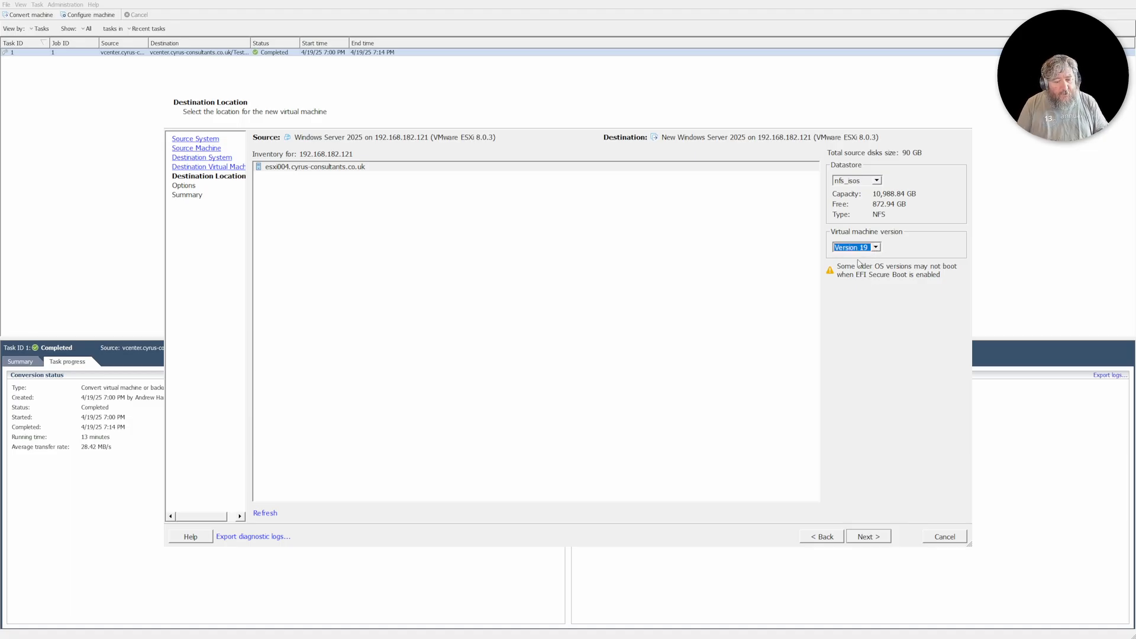
click(876, 248)
click(866, 258)
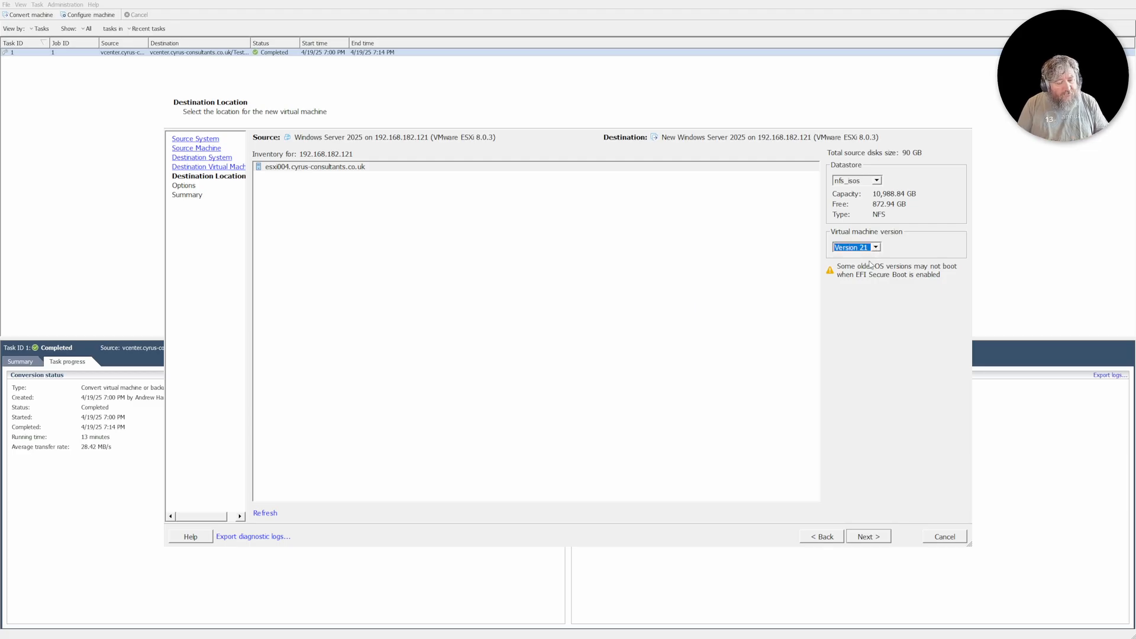
click(877, 247)
click(866, 258)
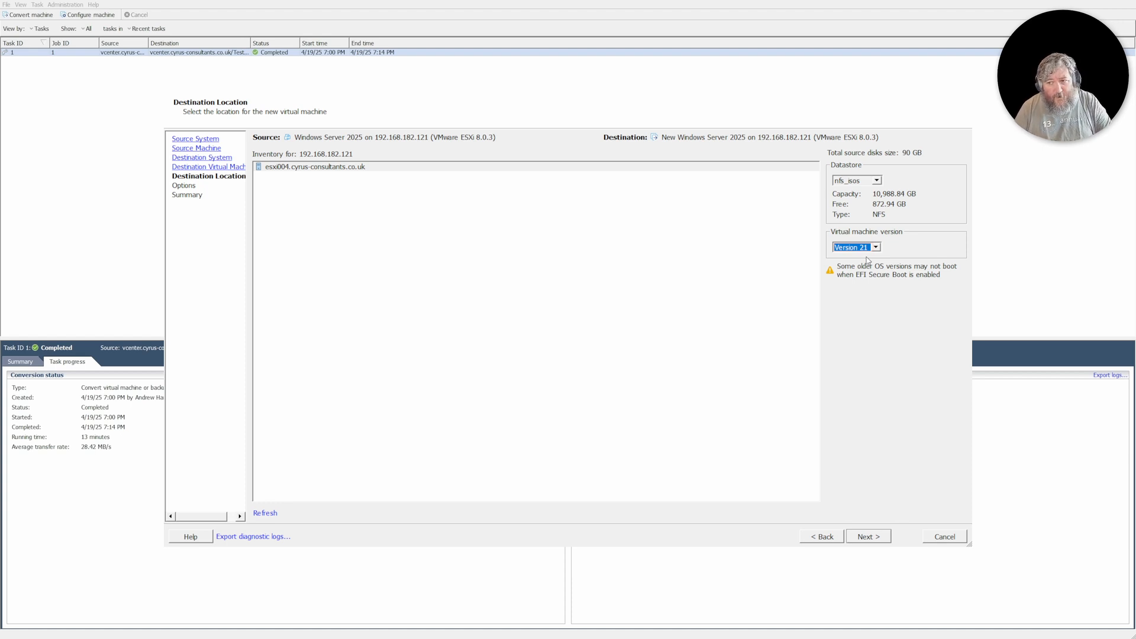
click(880, 249)
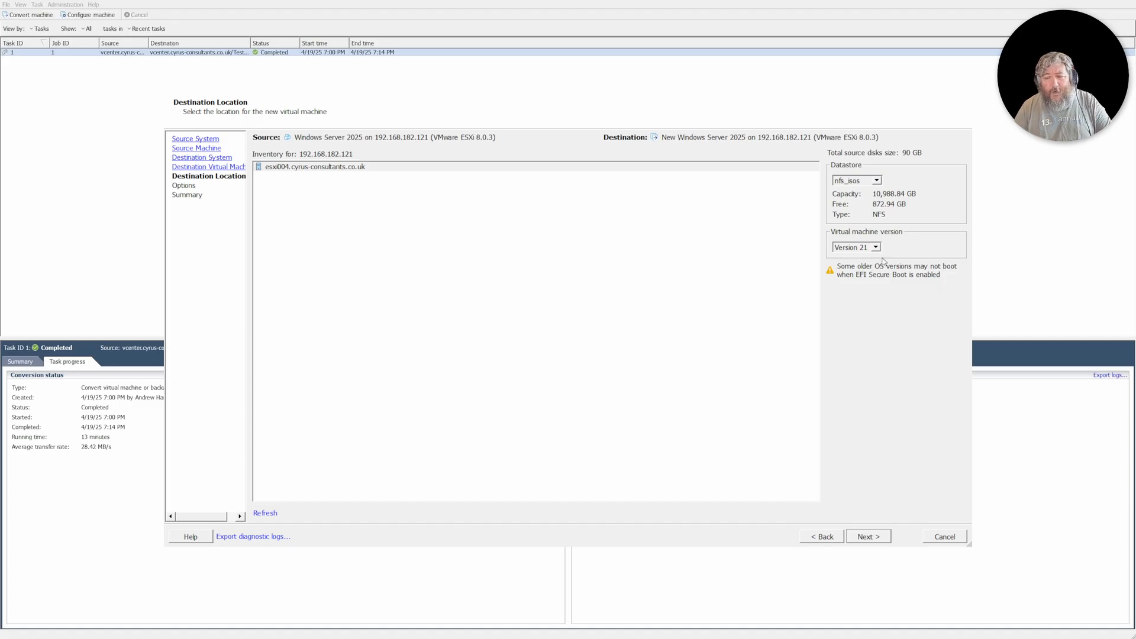
click(879, 252)
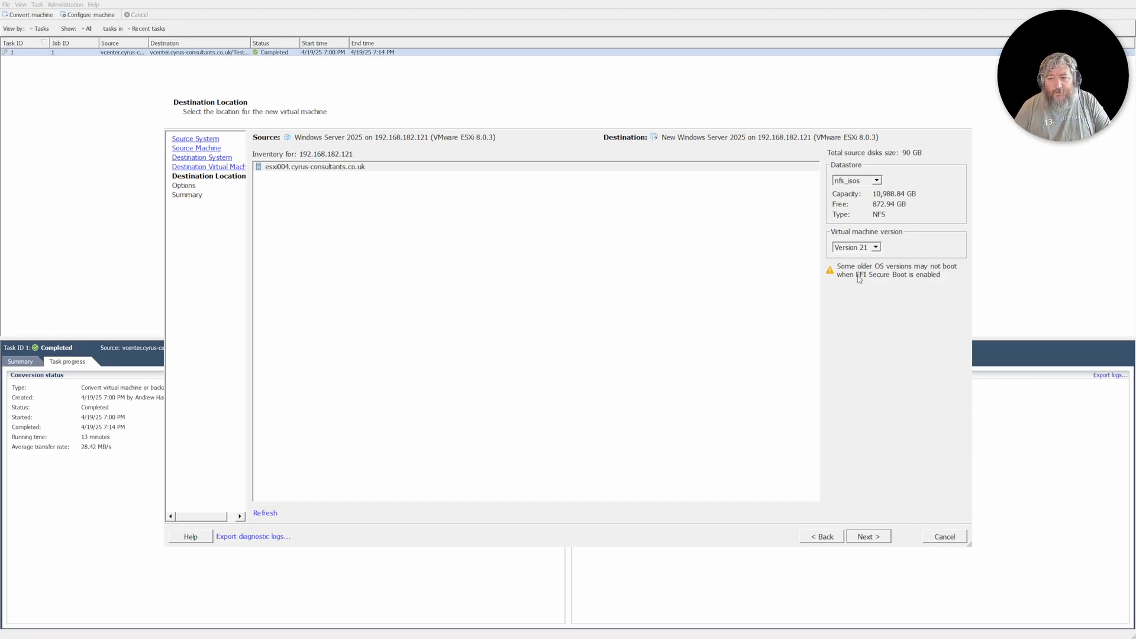
click(863, 250)
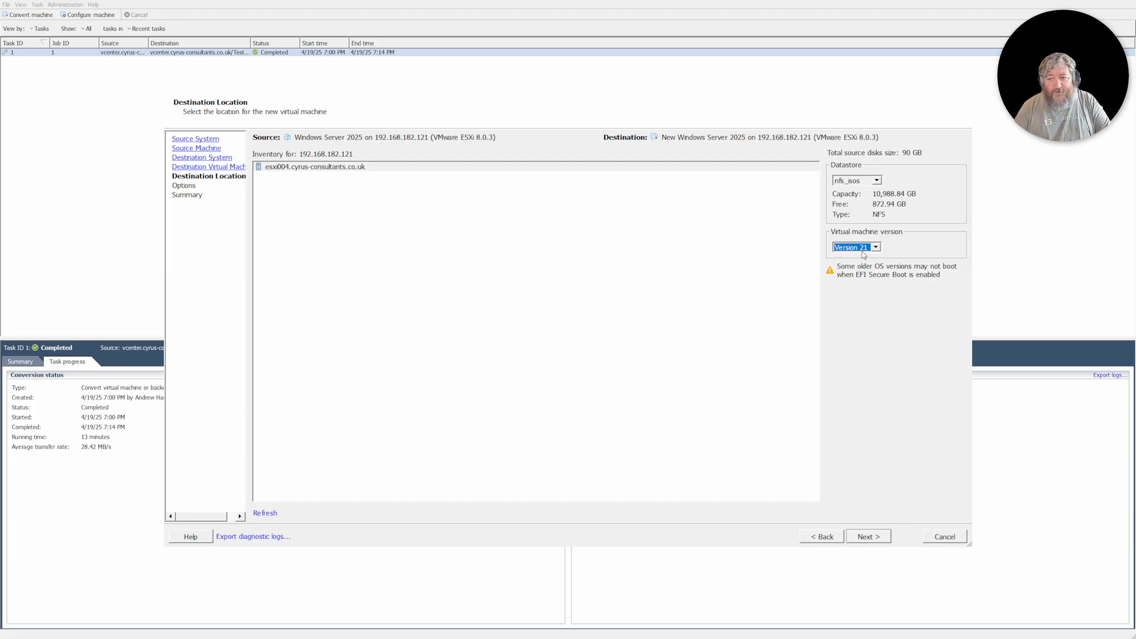
- Proceed to the conversion options, set VirtualDisk1 to Thin, and set the data copy type to Select volumes to copy
click(871, 540)
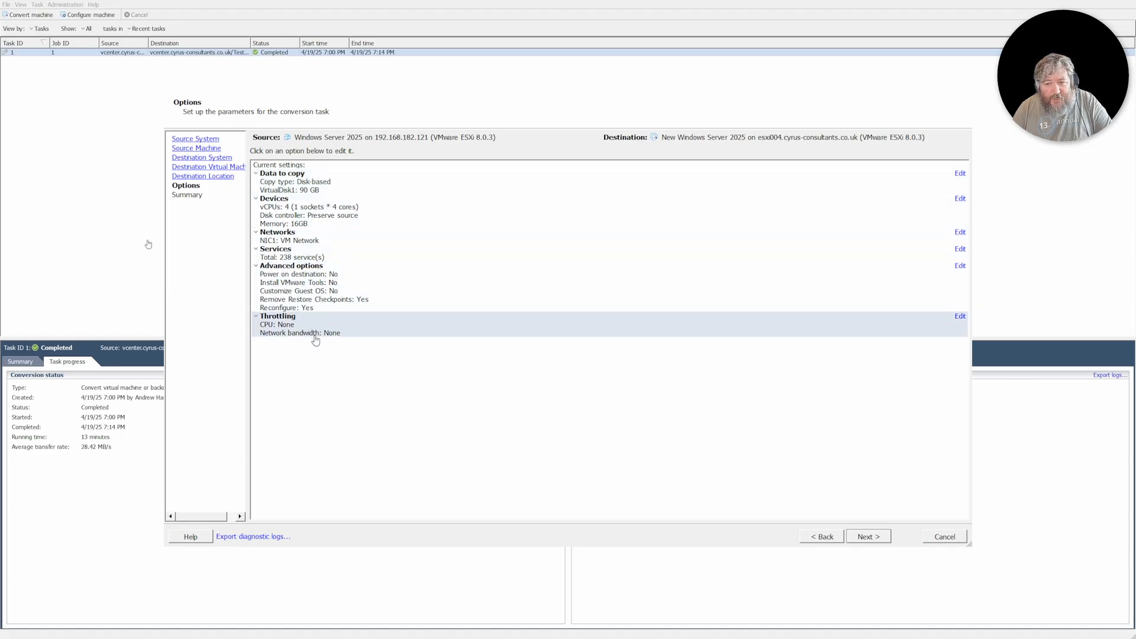
click(335, 184)
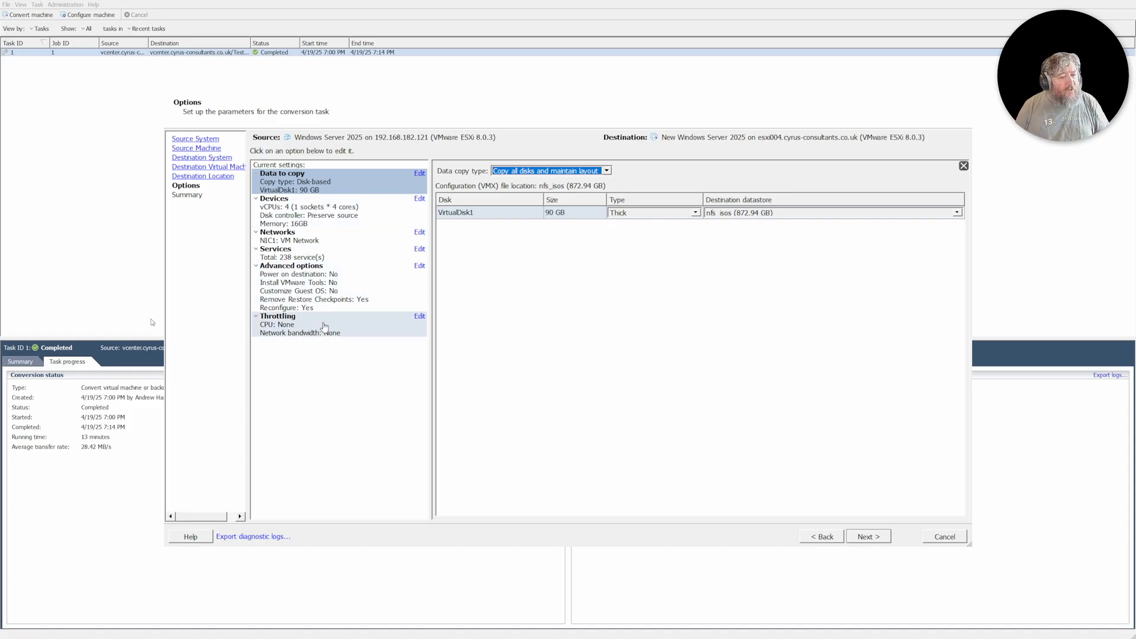
click(608, 172)
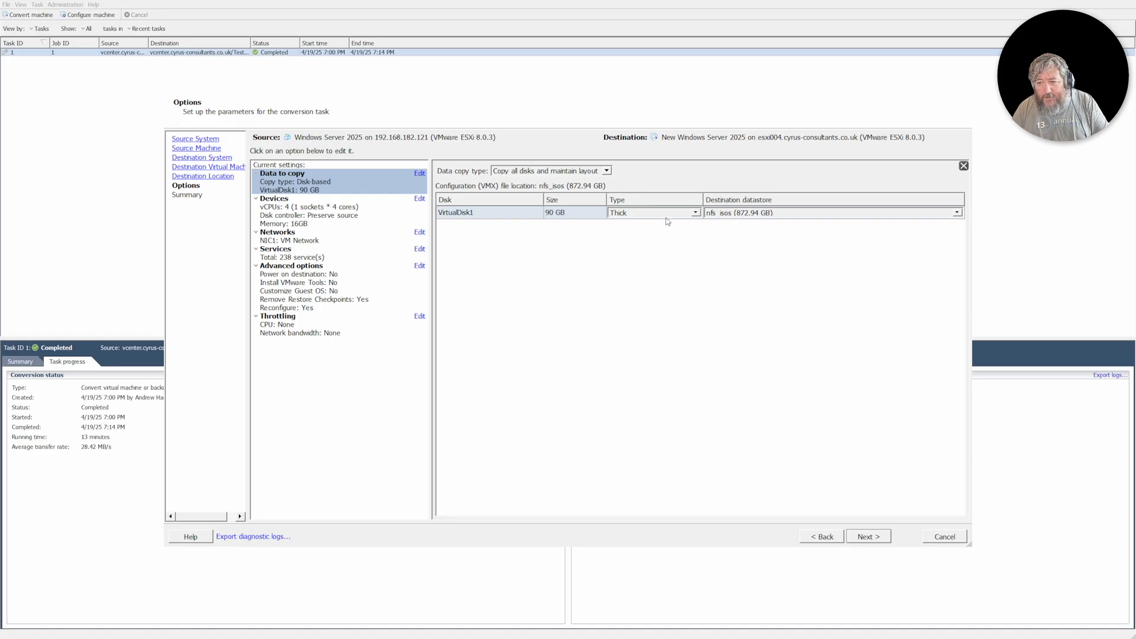
click(654, 234)
click(608, 173)
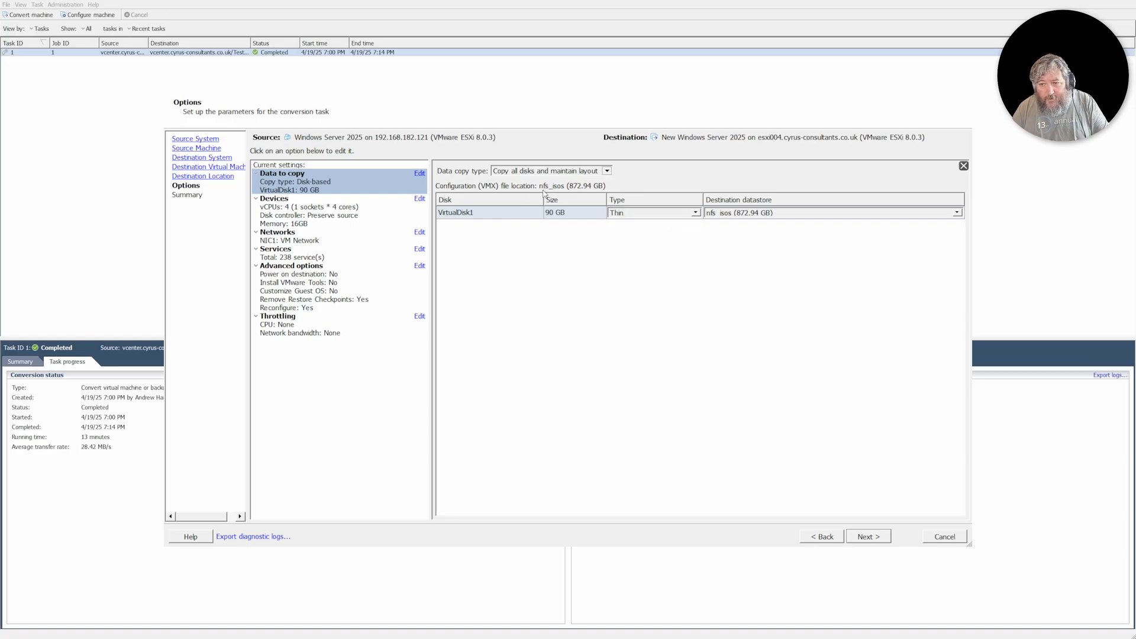
click(575, 194)
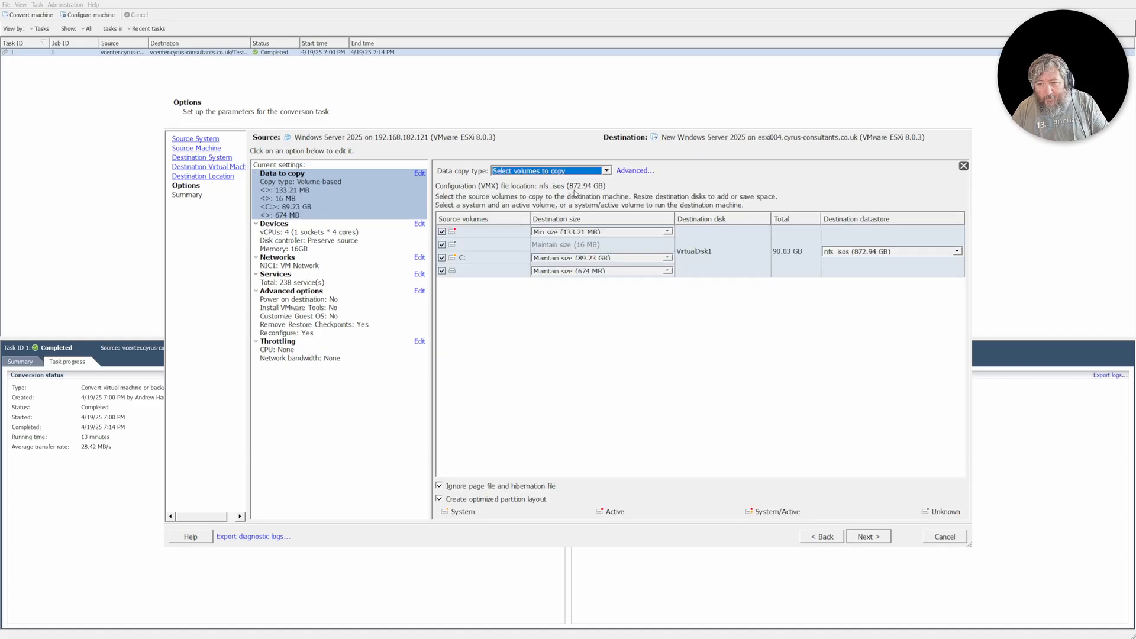
- In the advanced destination layout, set the C: volume's size to 150 GB
click(632, 173)
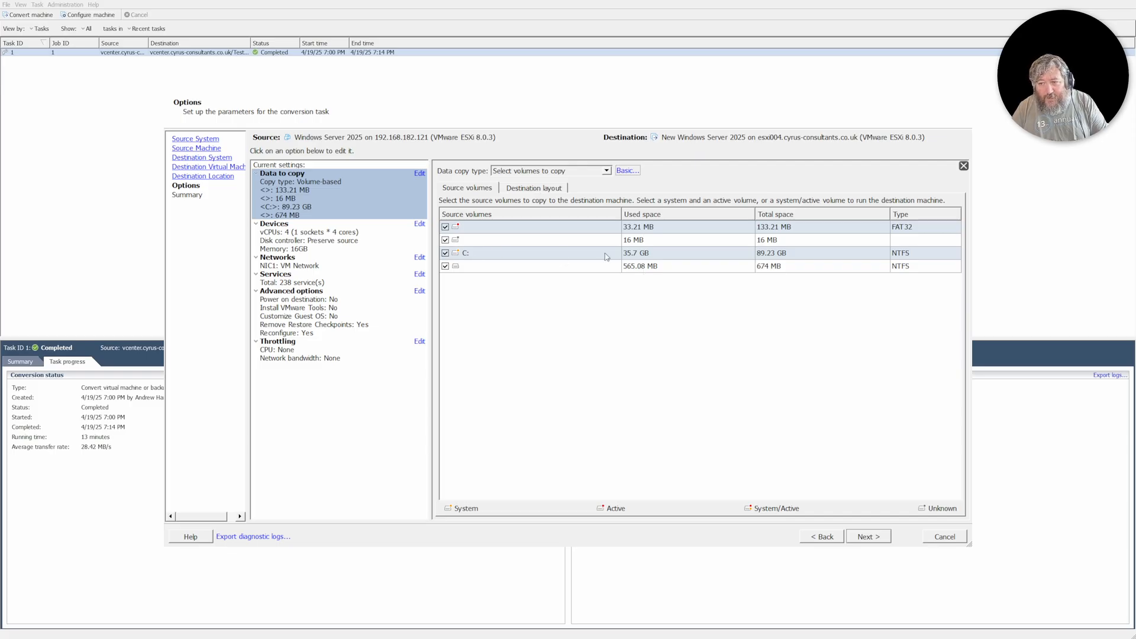
click(533, 189)
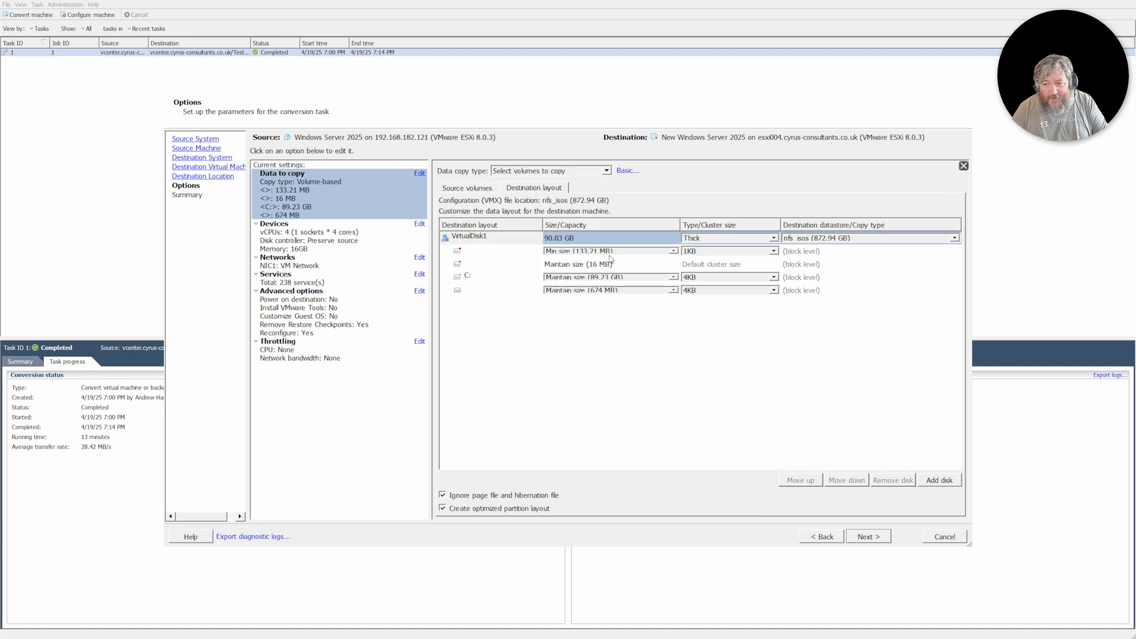
click(628, 280)
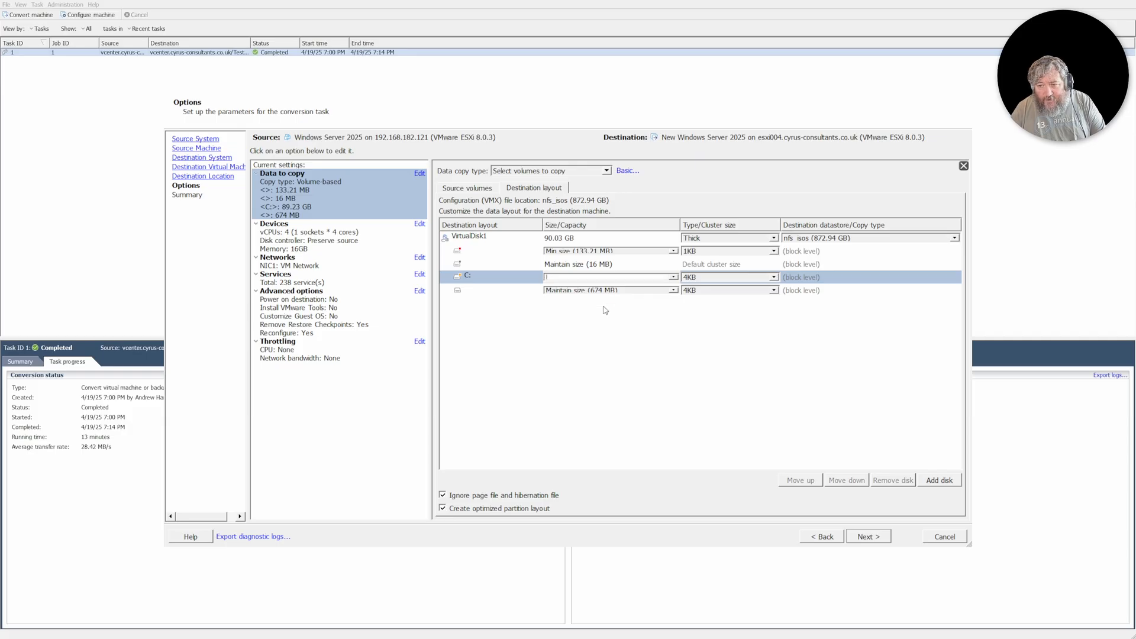
text(150)
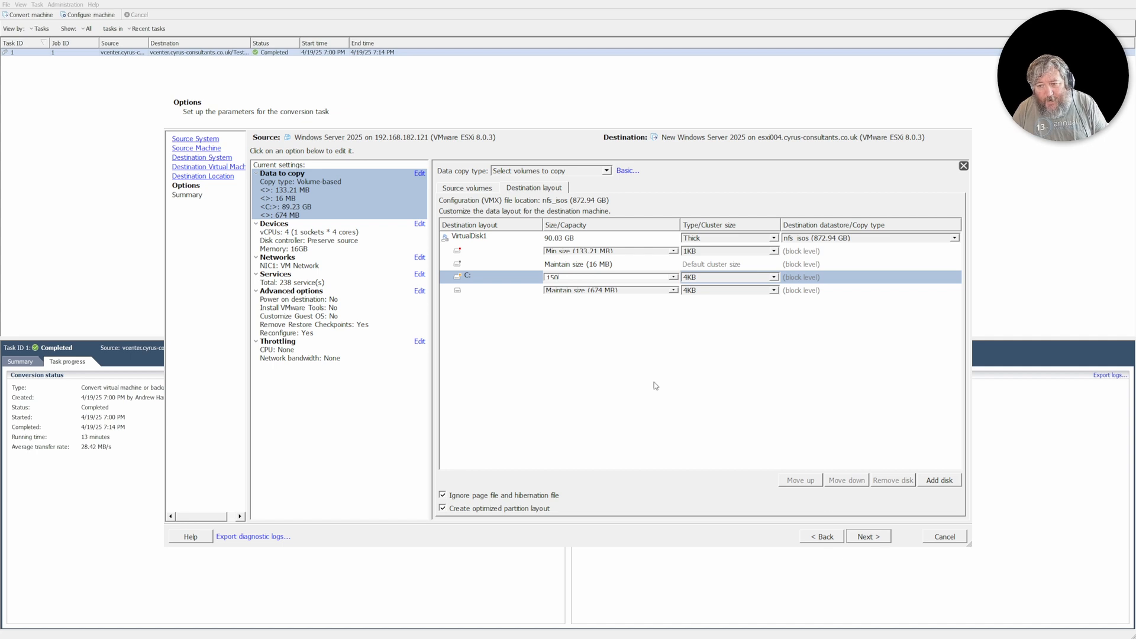
- Accept the conversion summary to start the conversion, and select the new task 2 to follow its progress
click(868, 536)
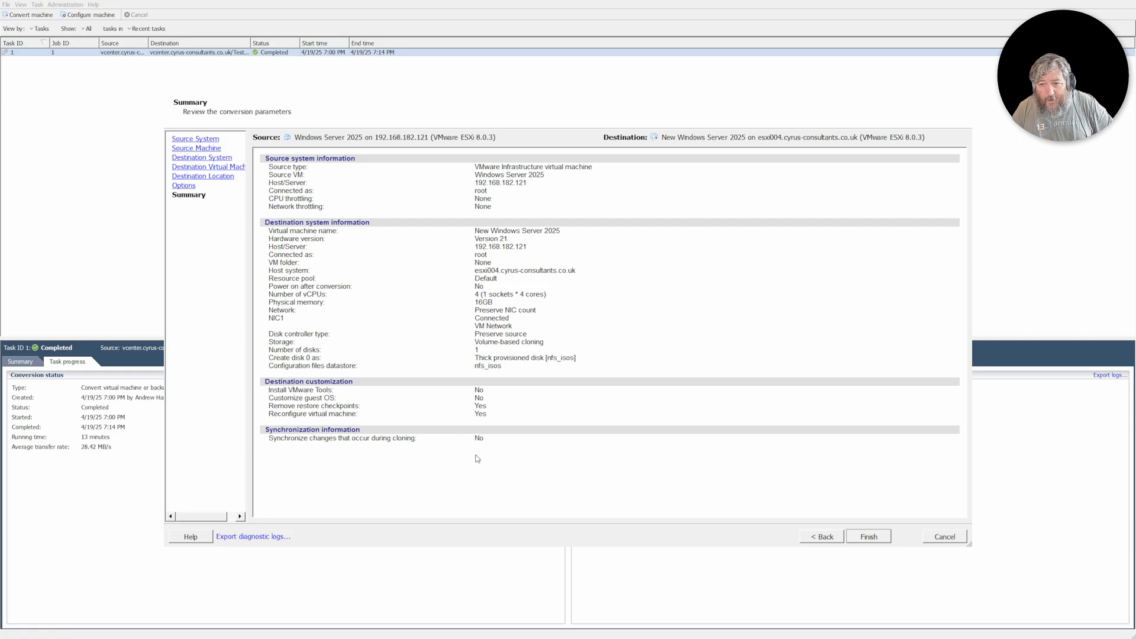
click(870, 538)
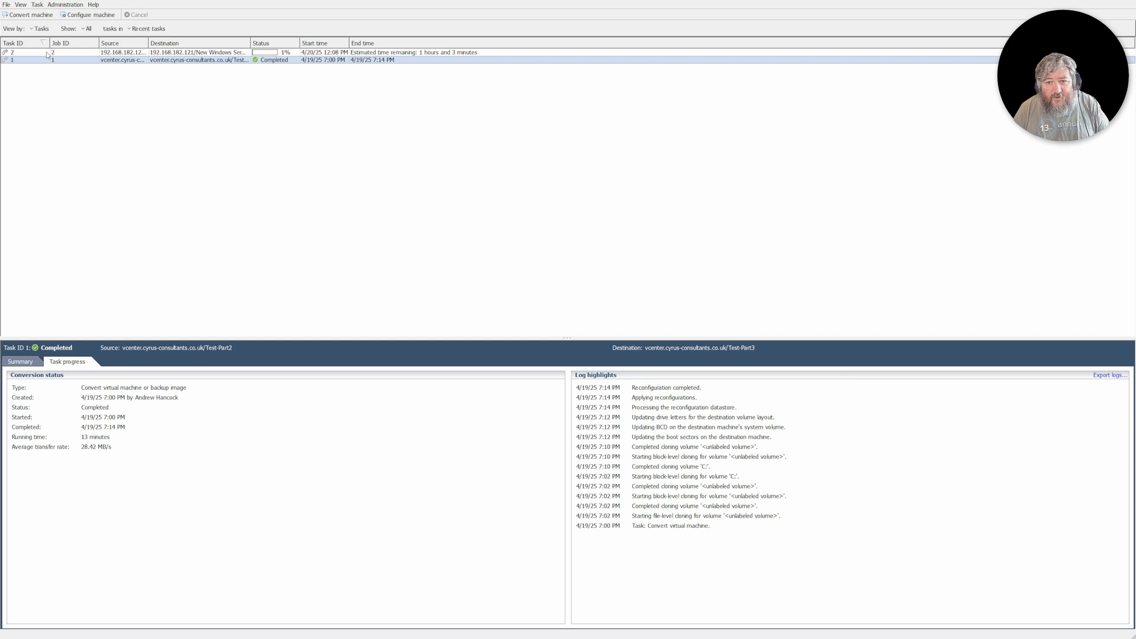
click(46, 51)
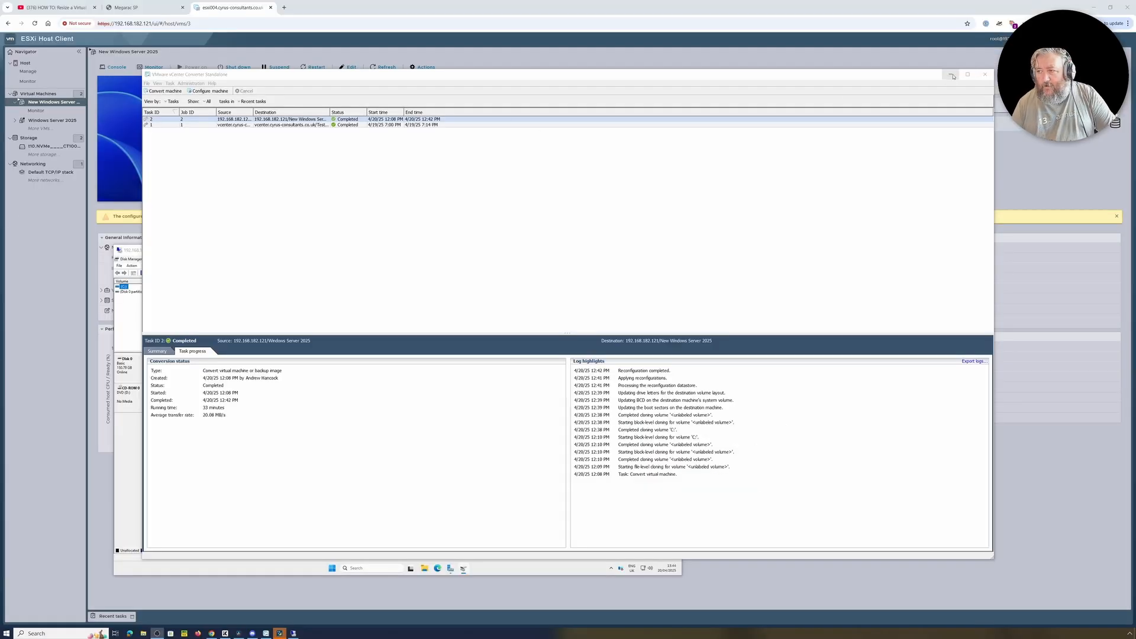
- Switch to the ESXi Host Client and check the snapshots of the New Windows Server 2025 VM
click(984, 74)
click(413, 155)
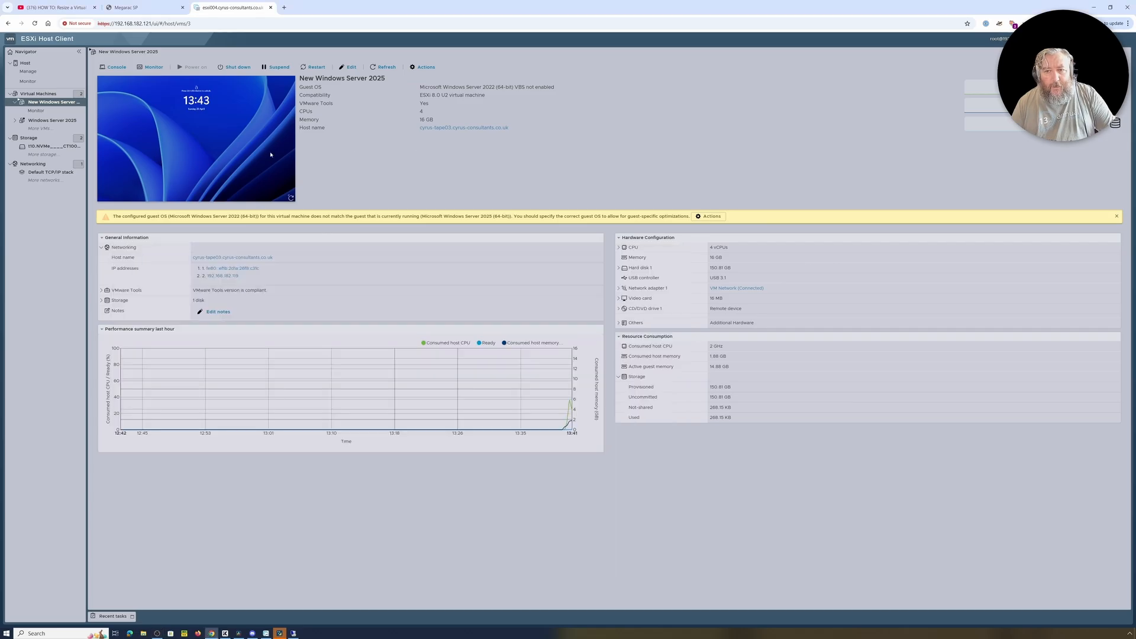
click(46, 94)
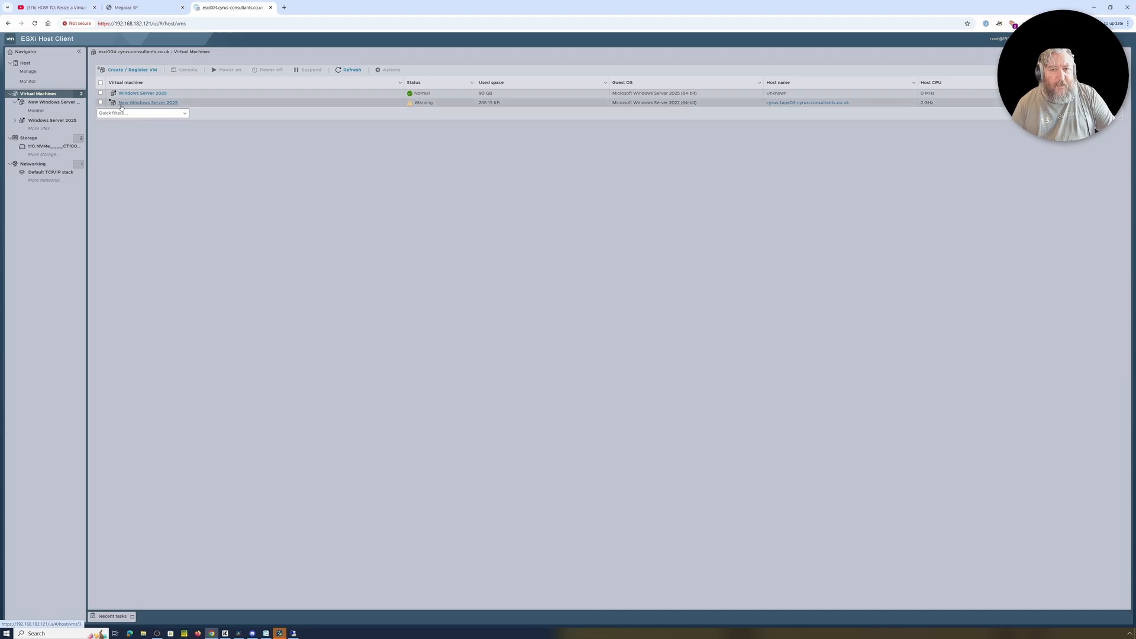
click(153, 103)
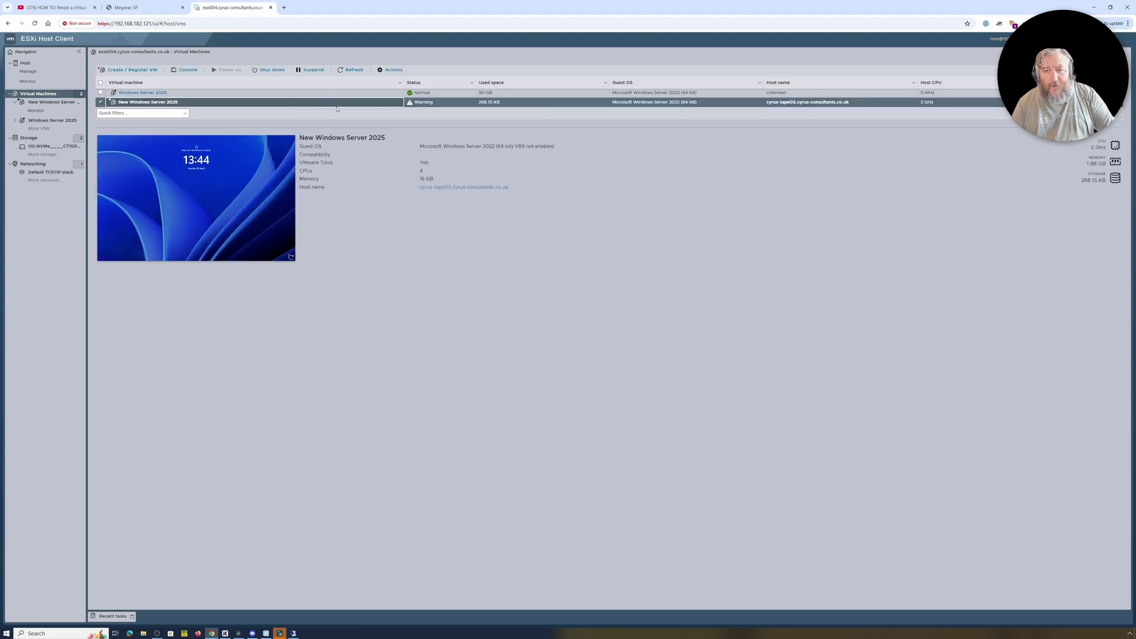
click(394, 70)
mouse_move(402, 115)
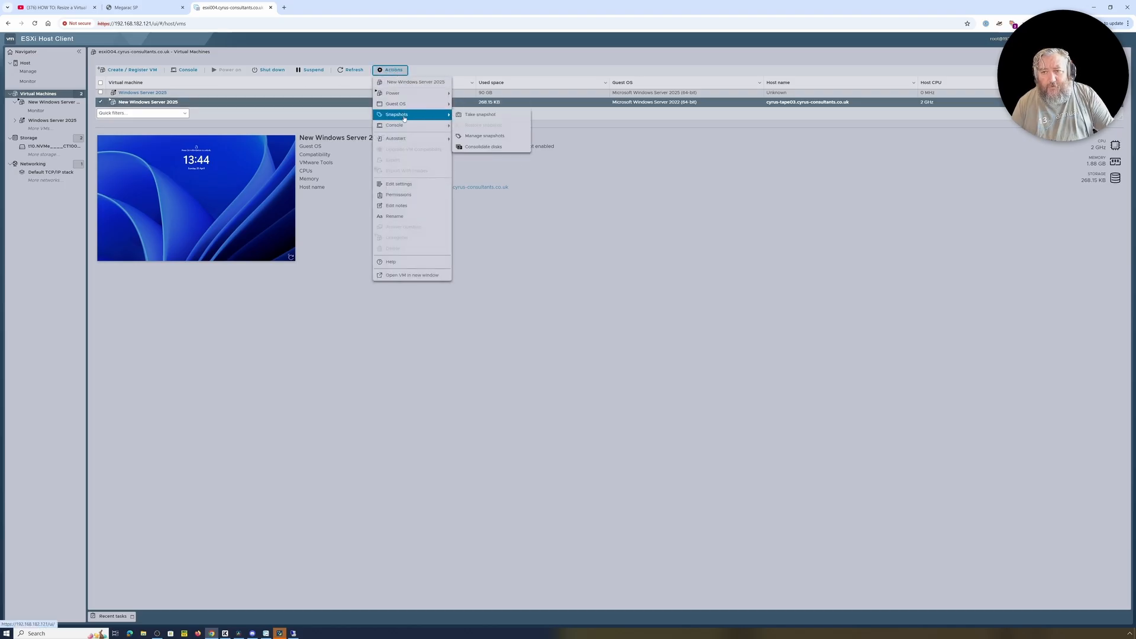
click(485, 136)
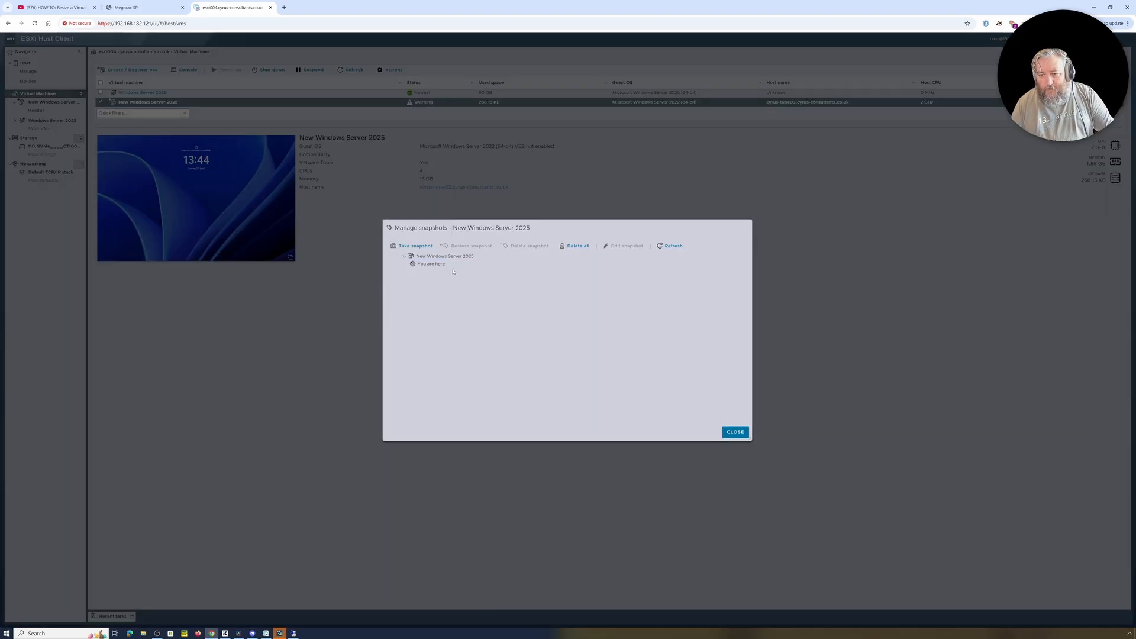
click(730, 432)
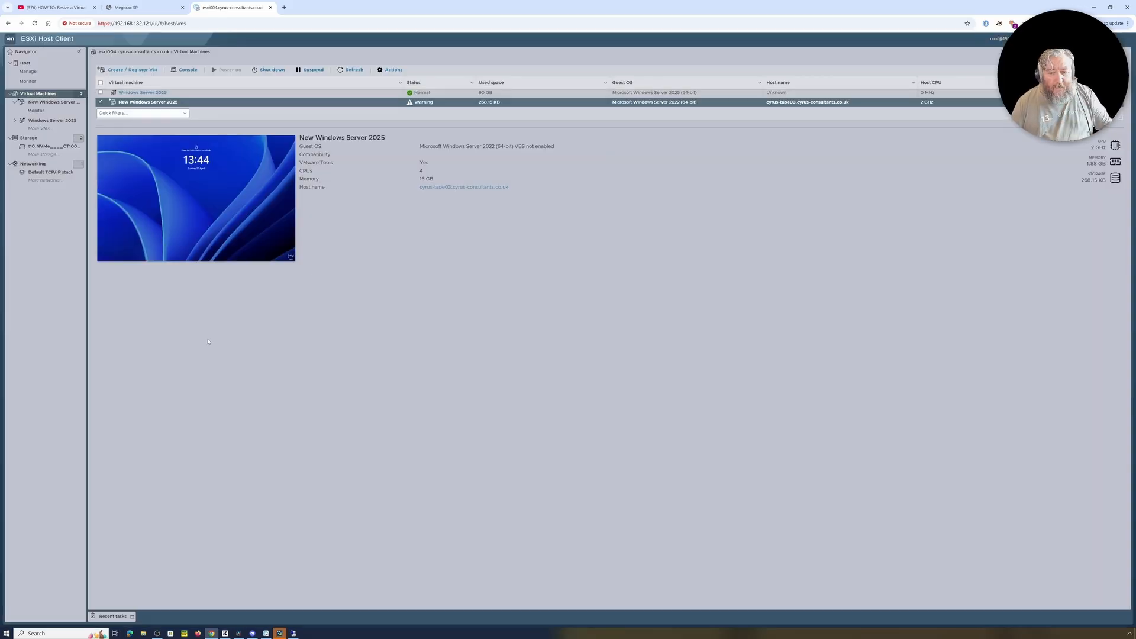
- Switch to the new VM's Disk Management and examine the C: partition and the 674 MB partition on Disk 0
click(294, 632)
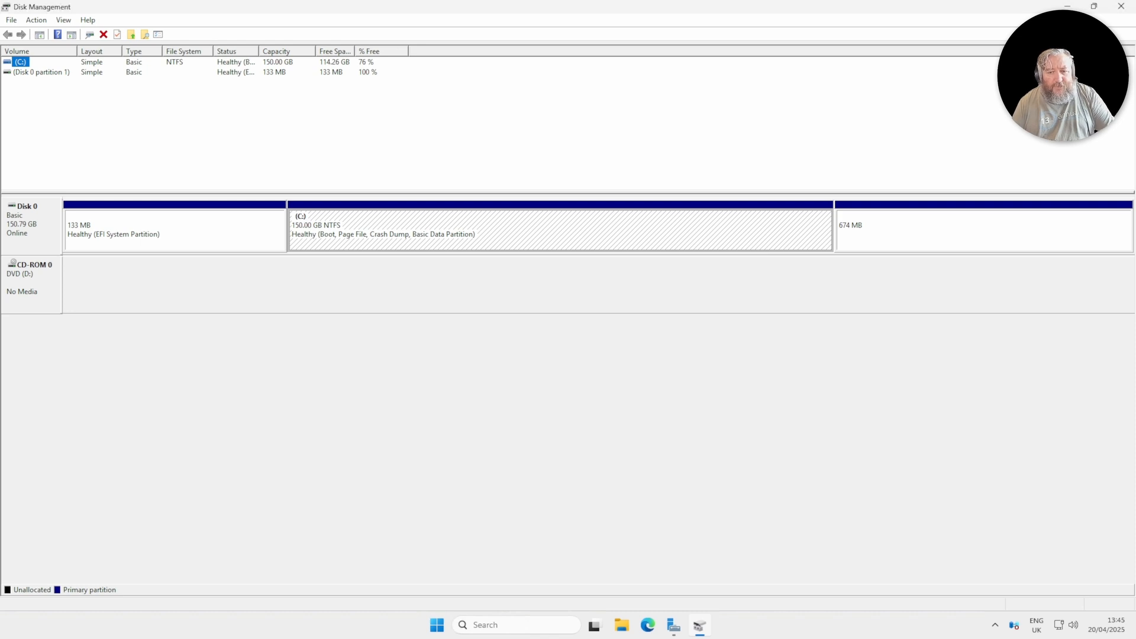
click(407, 235)
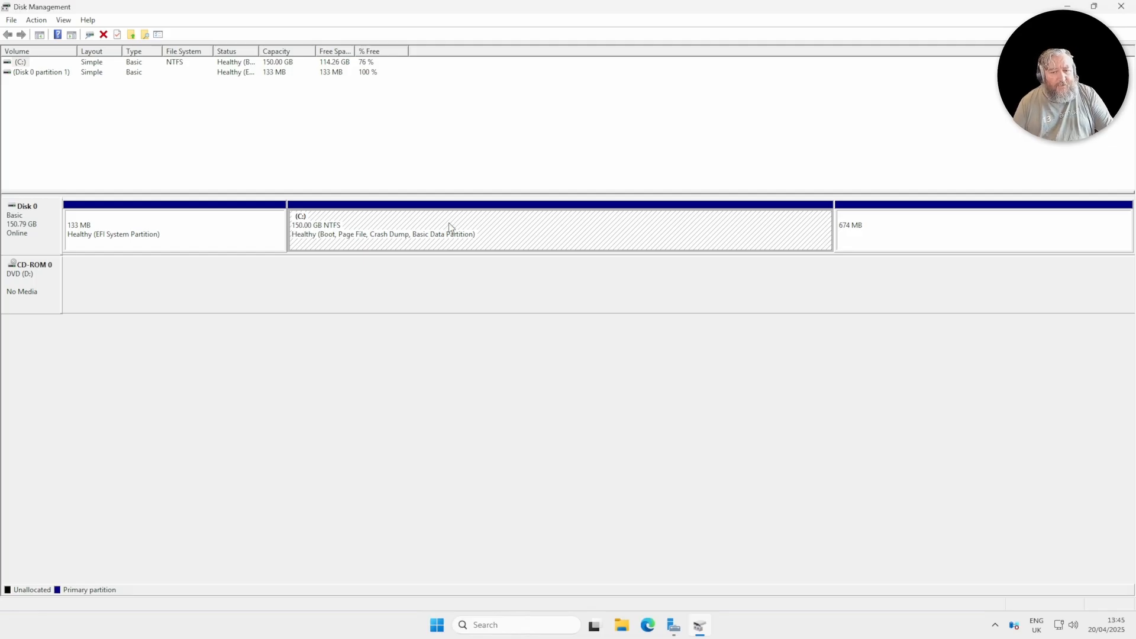
click(933, 232)
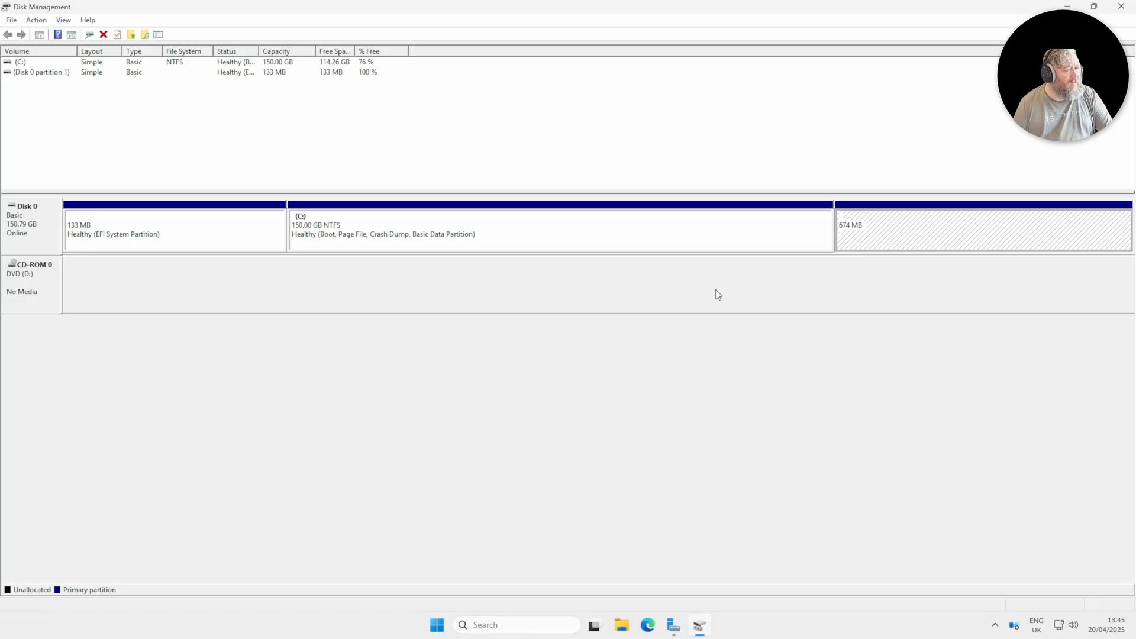